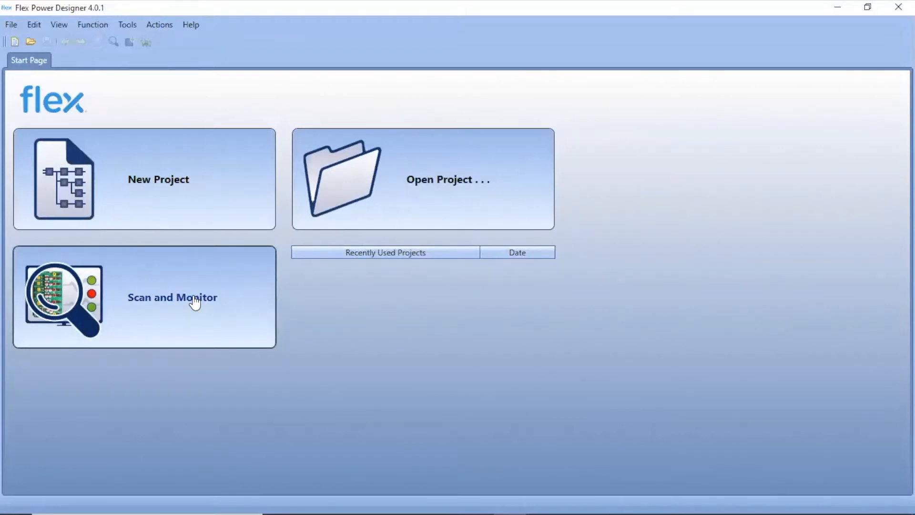
Create a new project, close the list of configuration errors and open the project's Loads section
click(167, 183)
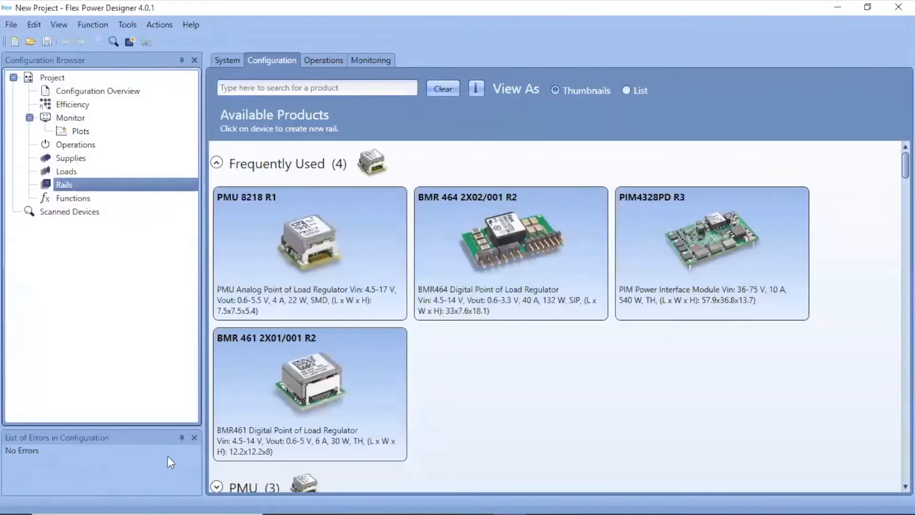
click(194, 437)
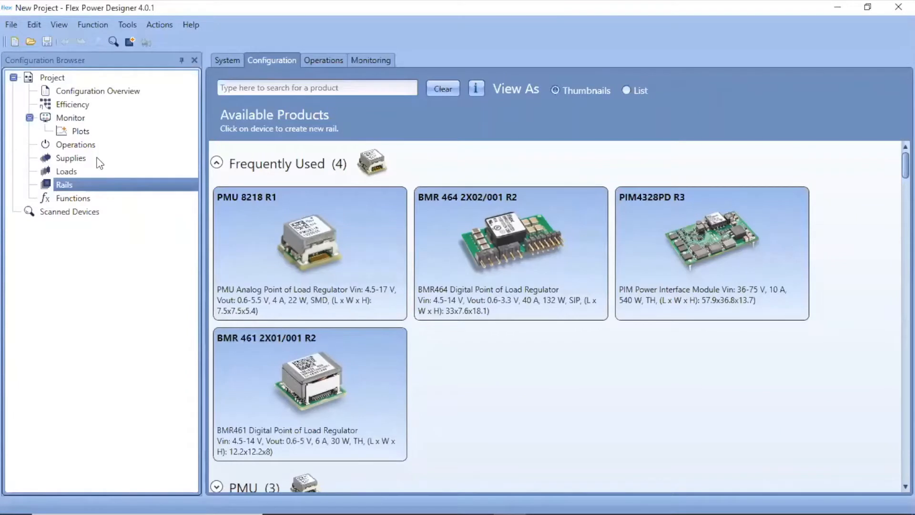
click(69, 170)
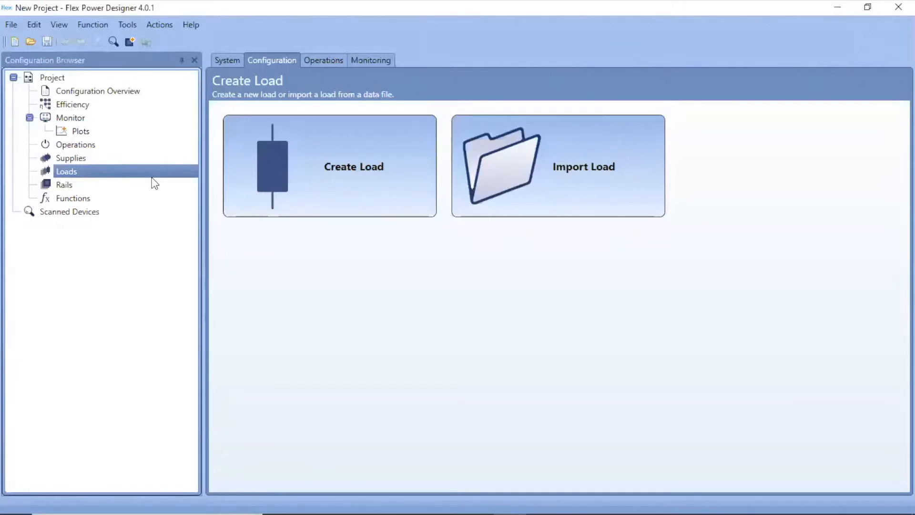
Switch to the browser and find the UltraScale+ download on the Xilinx Power Estimator page
key(alt+Tab)
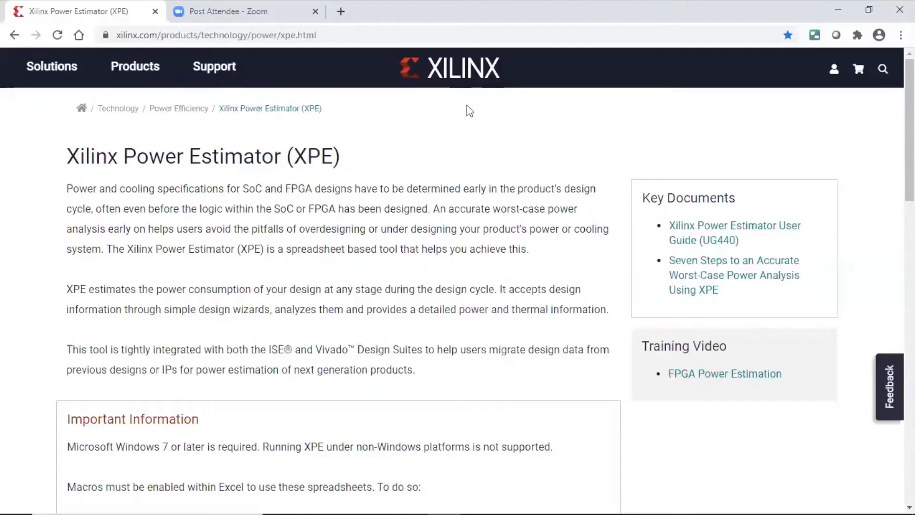
scroll(462, 217, down, 13)
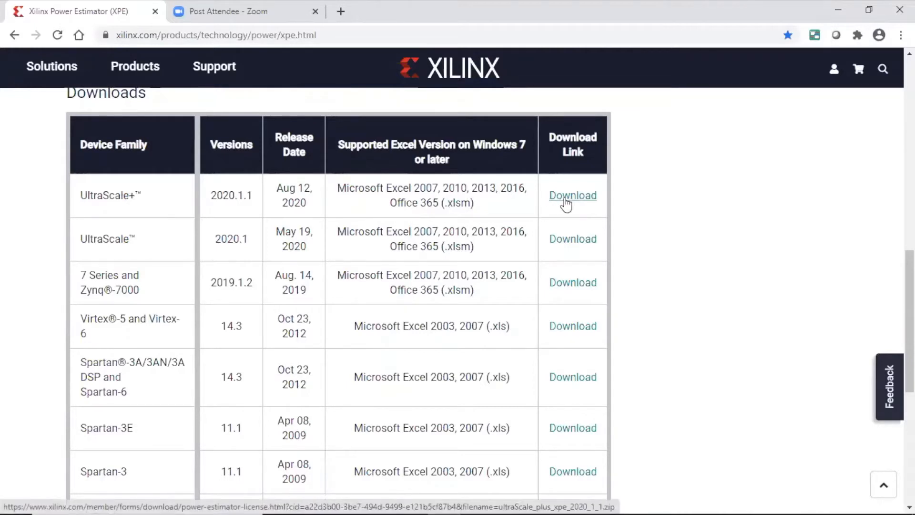
Switch to the ultraScale_plus_xpe_2020_1_1 workbook in Excel and set the device family to Virtex UltraScale+
key(alt+Tab)
key(alt+Tab)
key(alt+Tab)
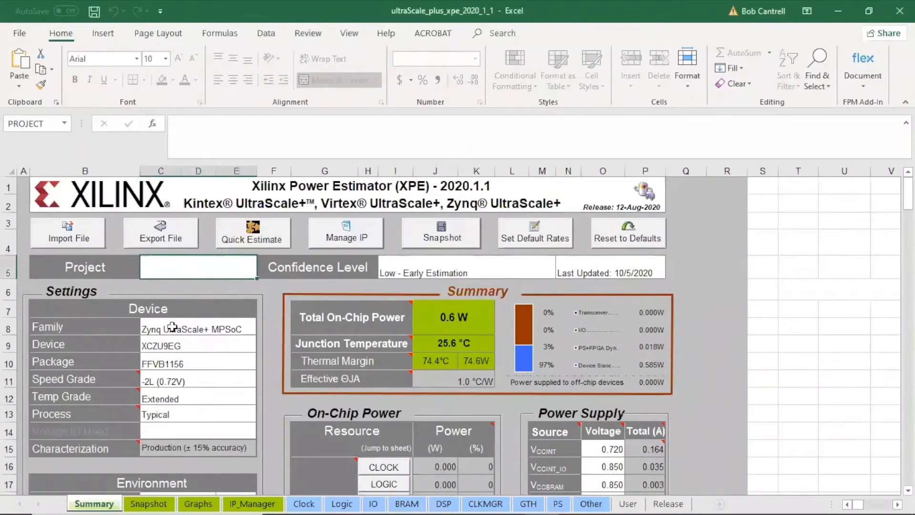
click(245, 331)
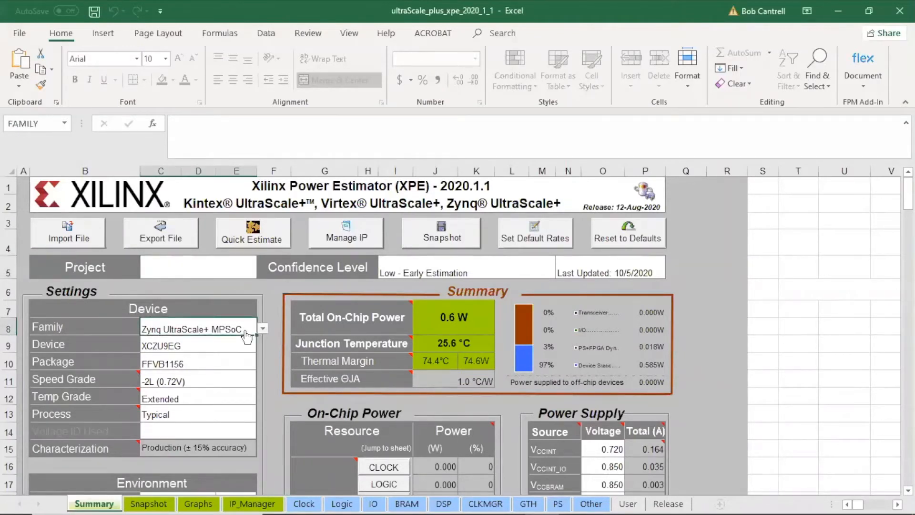
click(262, 328)
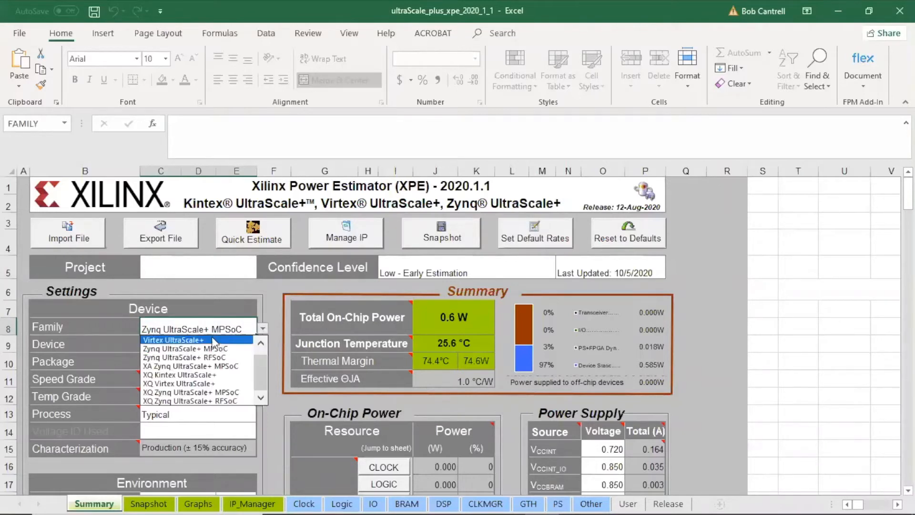
click(201, 341)
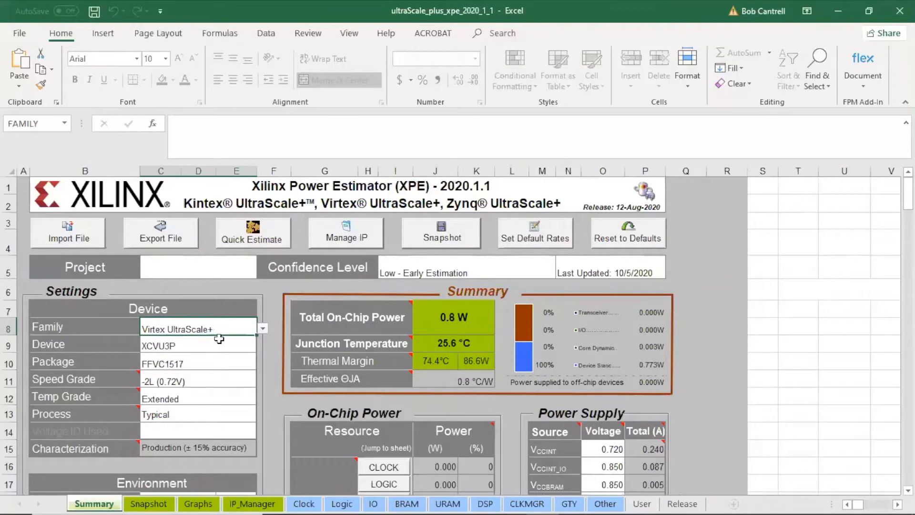
Set the device to XCVU37P in the Summary sheet's device settings
click(252, 352)
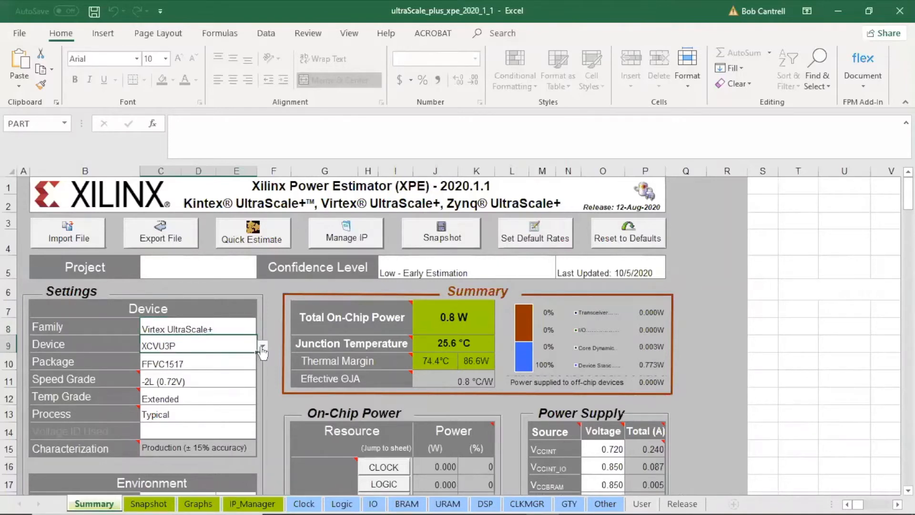
click(263, 345)
drag(262, 377, 258, 401)
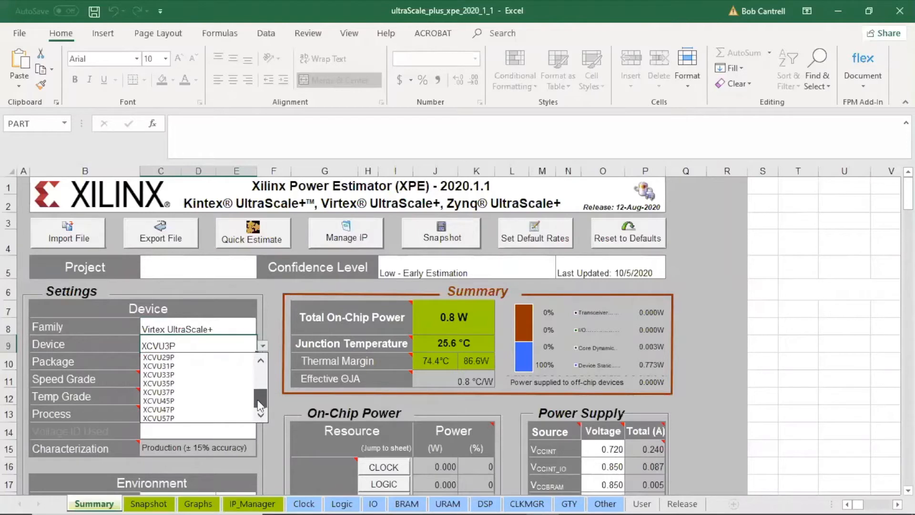
click(162, 392)
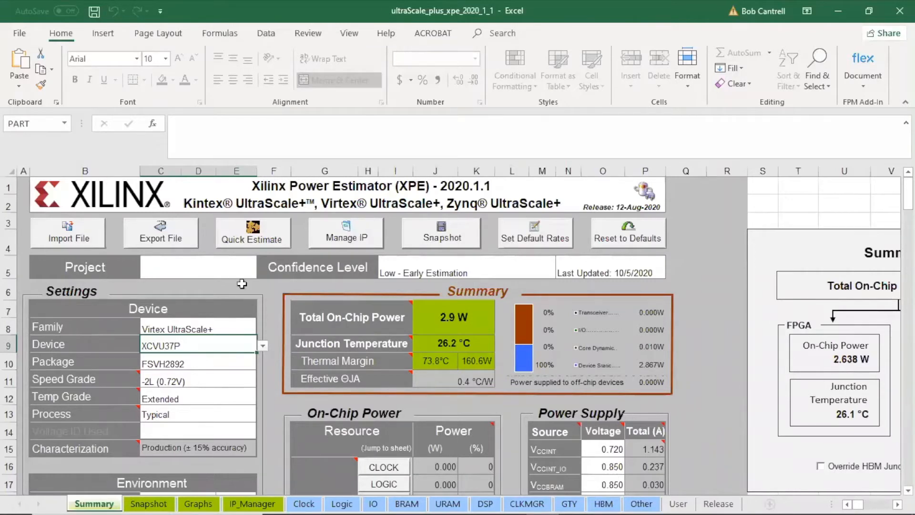
click(170, 241)
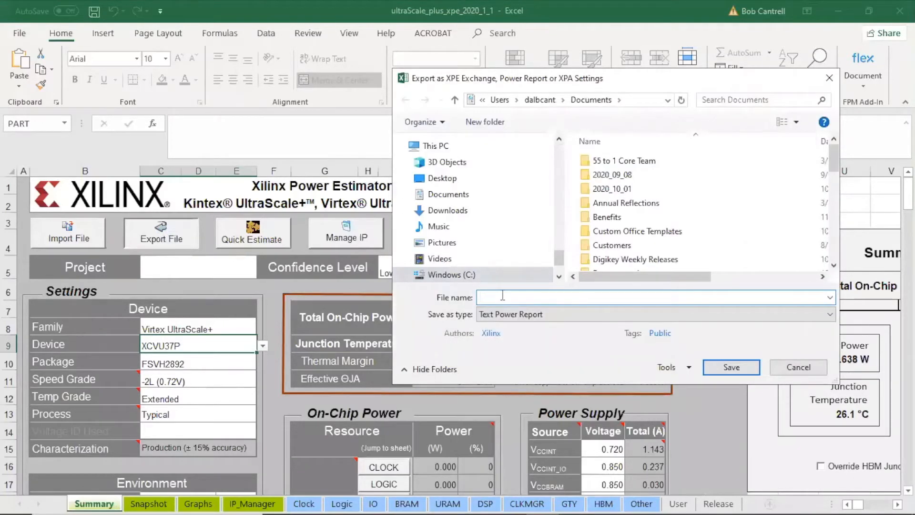
click(830, 314)
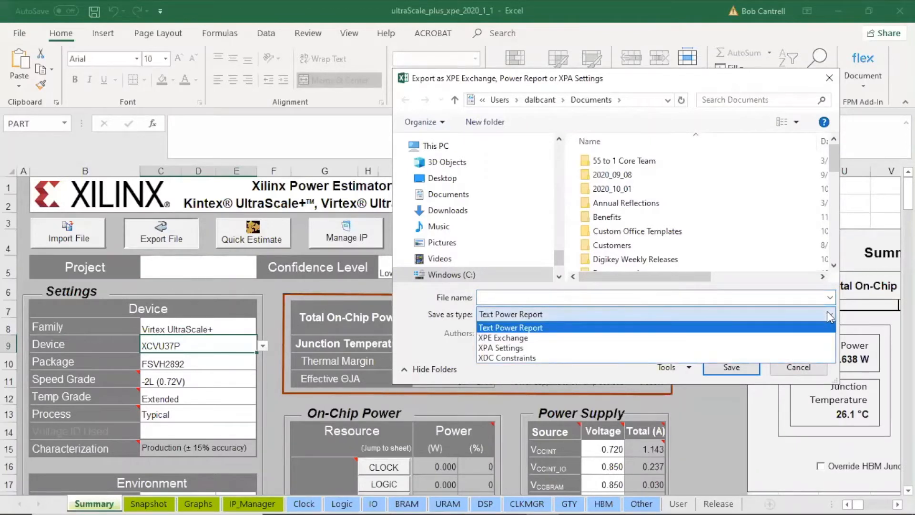
click(519, 338)
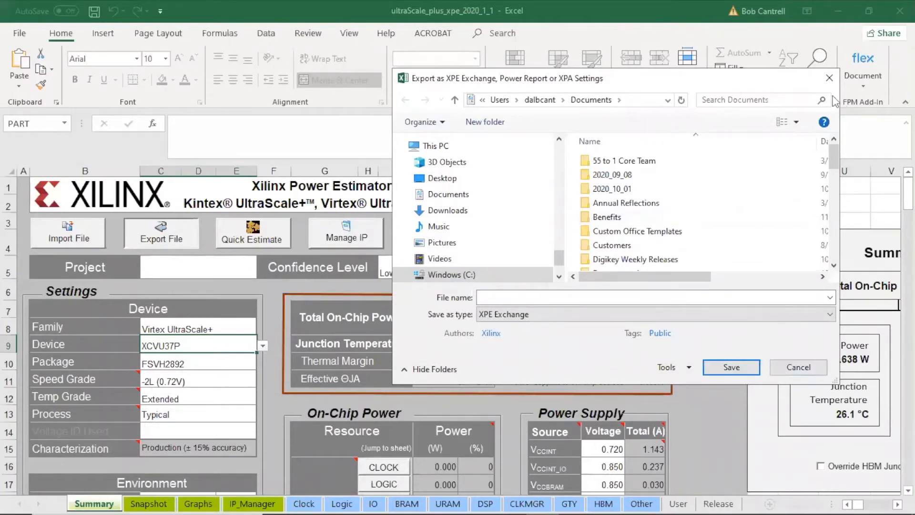
click(829, 78)
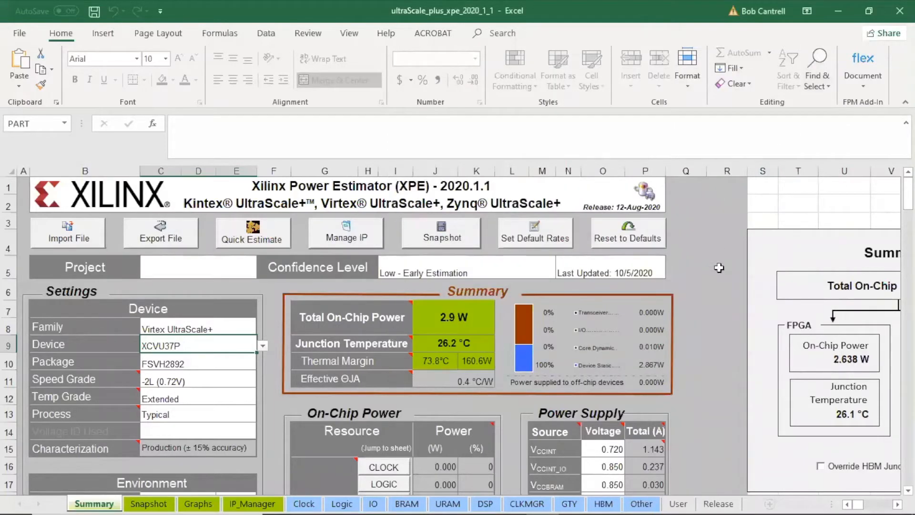
Switch back to Flex Power Designer and open XCVU37P.xpe from the Xilinx Files folder as a load to import
key(alt+Tab)
key(alt+Tab)
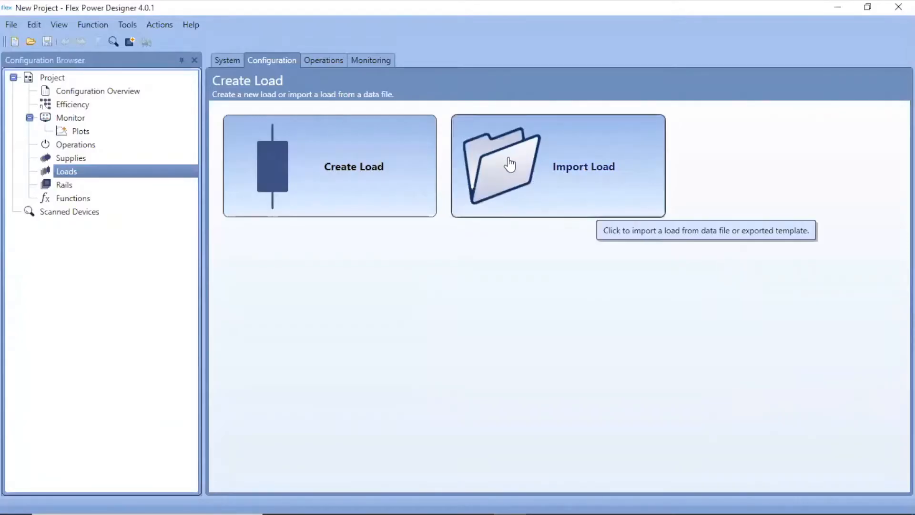
click(509, 165)
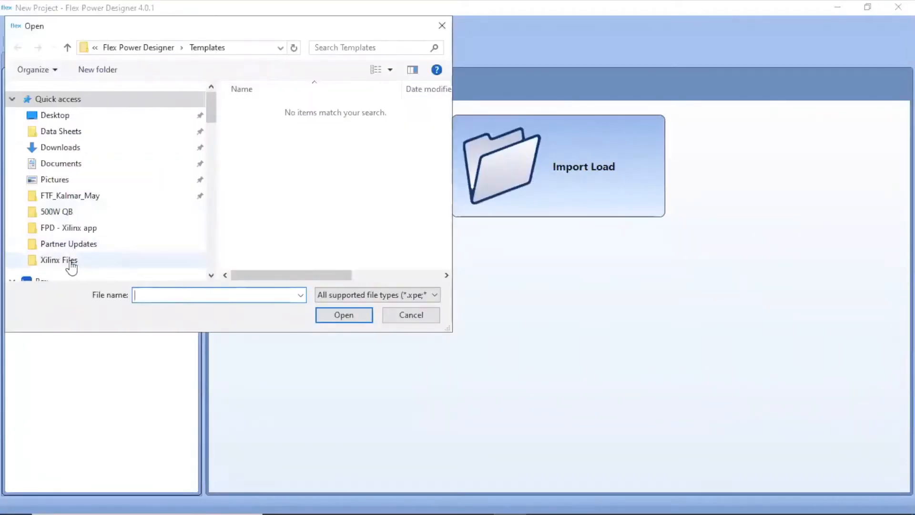
click(70, 261)
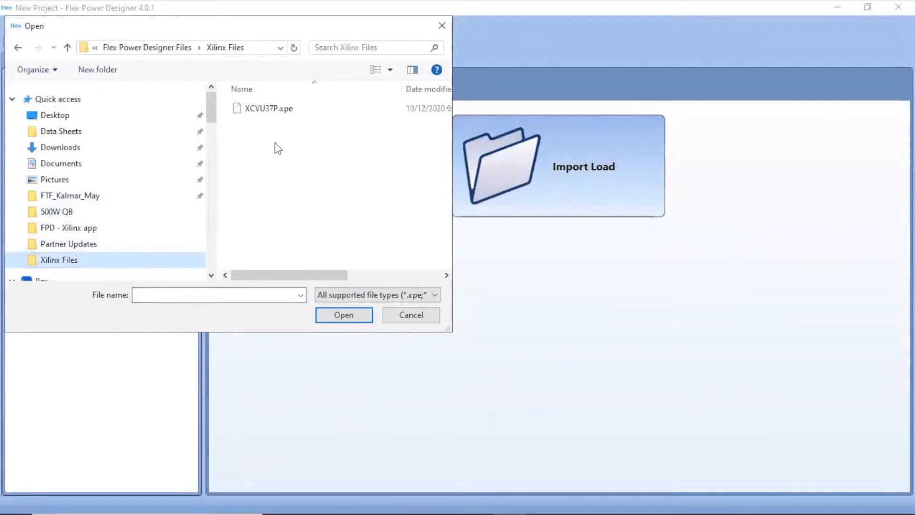
double_click(271, 109)
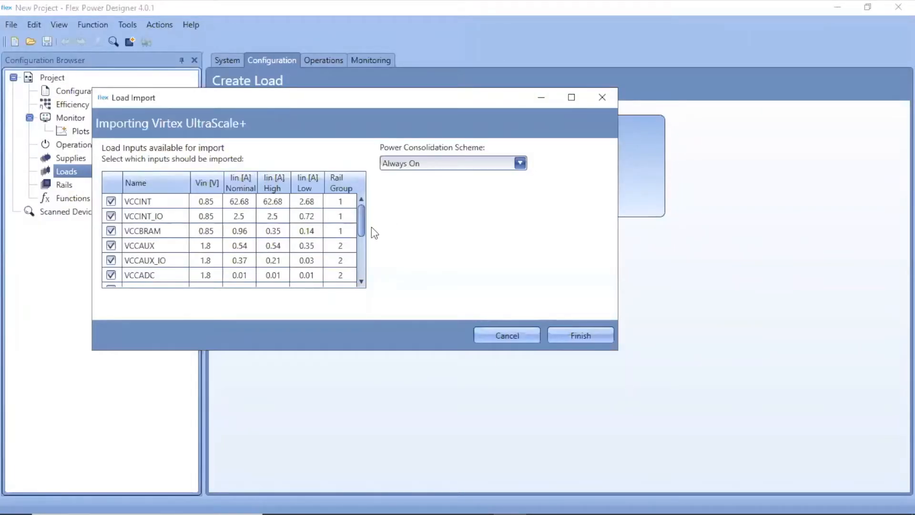
Review the load inputs and complete the import with VCCBRAM kept selected and the Always On consolidation scheme
mouse_move(360, 220)
mouse_down()
mouse_move(360, 231)
mouse_move(360, 218)
mouse_up()
click(111, 231)
click(112, 231)
mouse_move(363, 227)
mouse_down()
mouse_move(359, 264)
mouse_move(367, 215)
mouse_up()
click(579, 334)
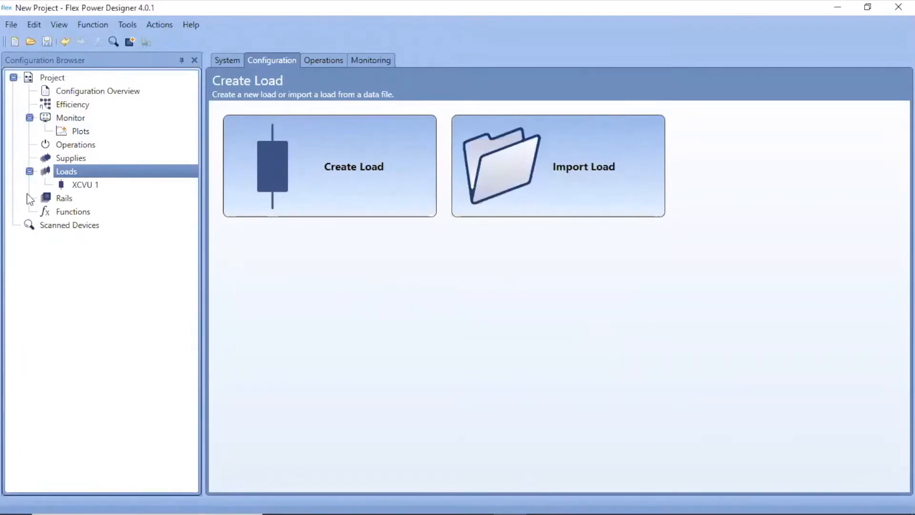
Examine the imported XCVU 1 load's inputs, rail groups, voltages and load transient parameters
click(79, 185)
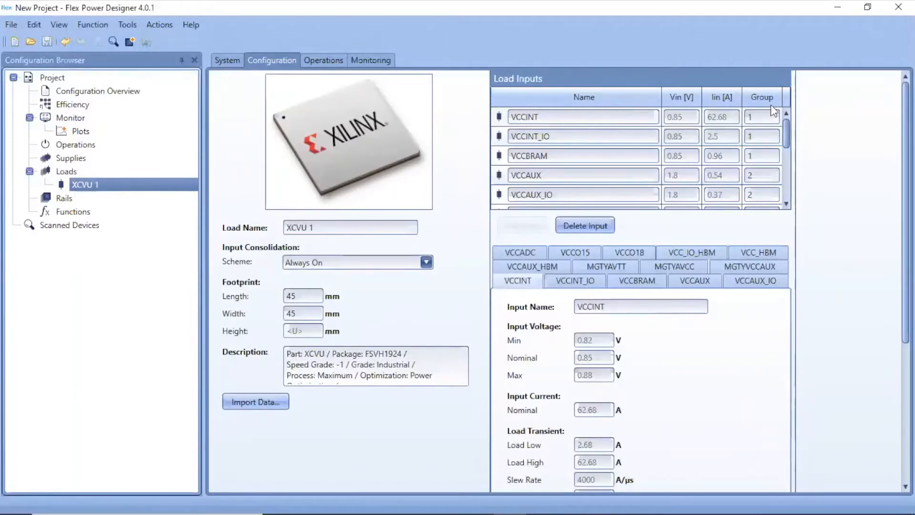
mouse_move(788, 132)
mouse_down()
mouse_move(789, 185)
mouse_move(794, 126)
mouse_up()
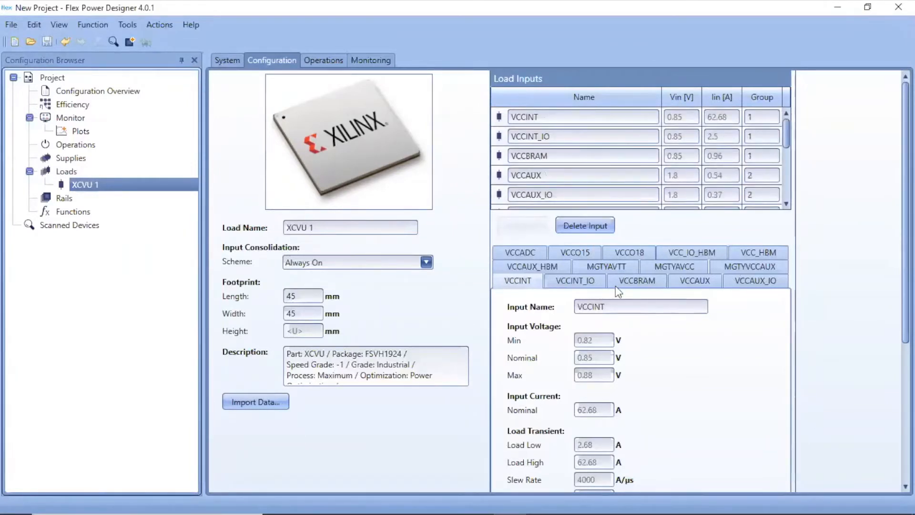
scroll(672, 345, down, 2)
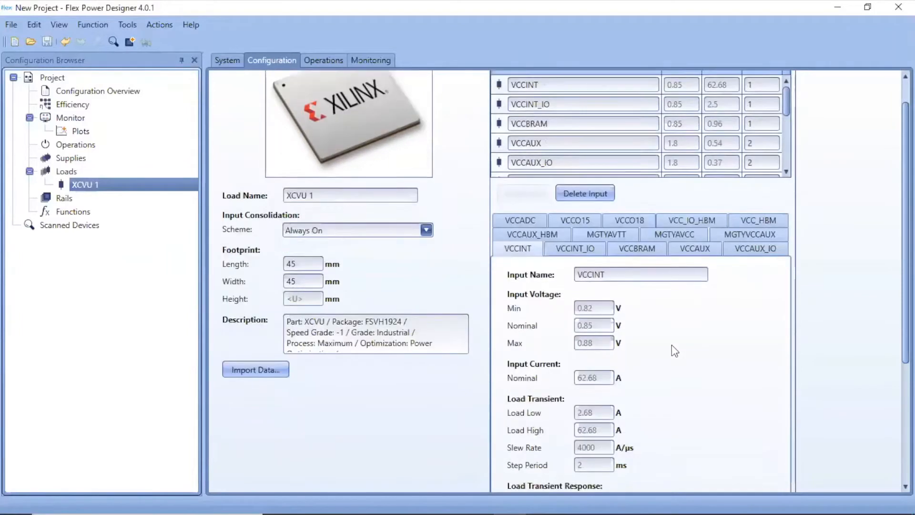
scroll(670, 344, up, 3)
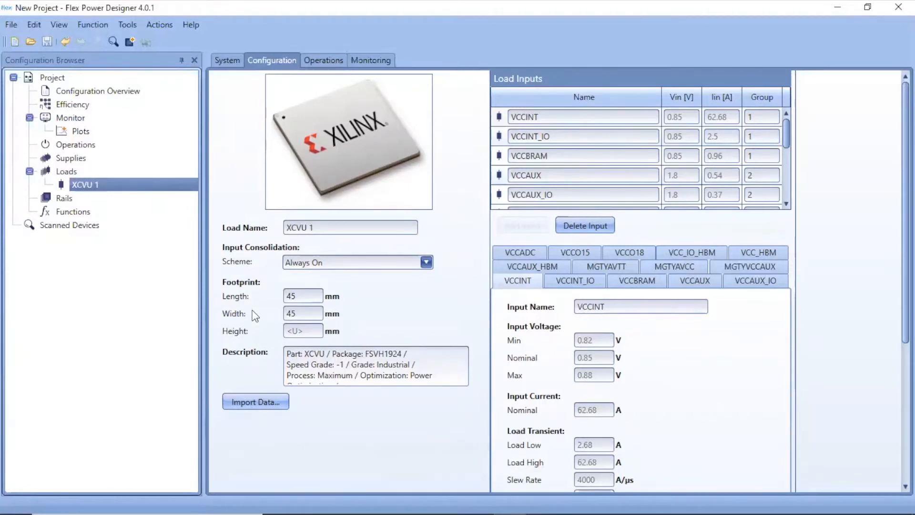
Enable System Optimization Mode in the system view and configure the 0.85 V VCCINT rail group for optimization
click(226, 61)
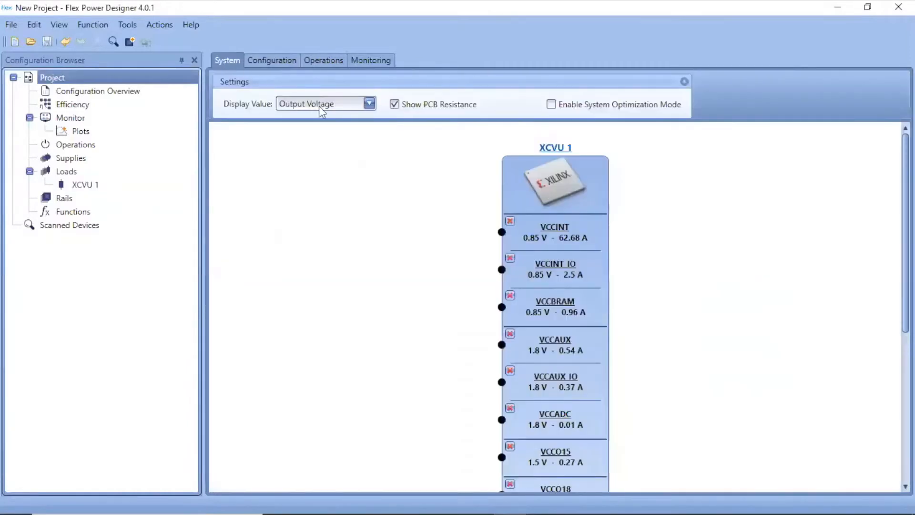
click(551, 105)
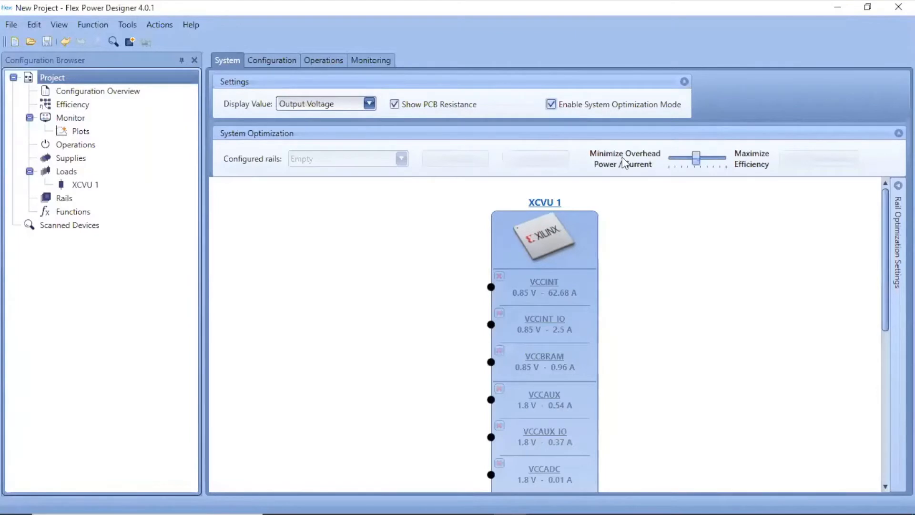
click(548, 288)
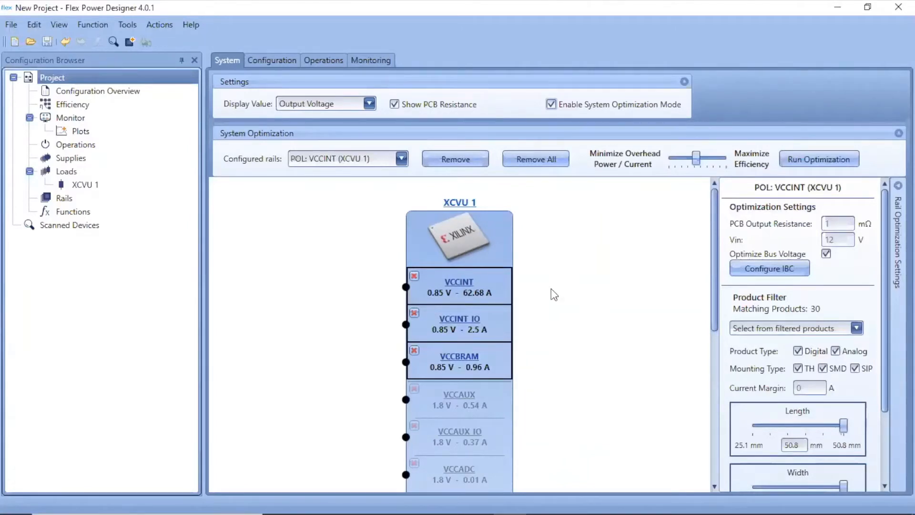
click(403, 160)
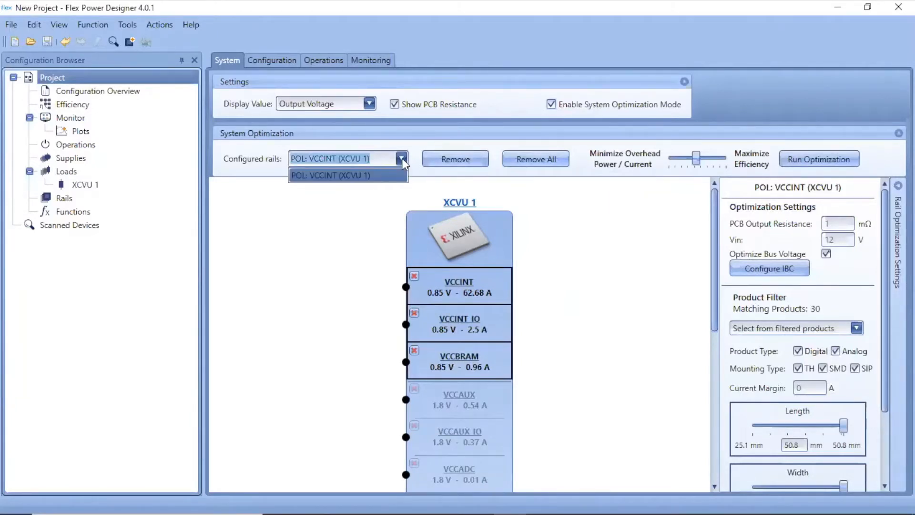
click(403, 160)
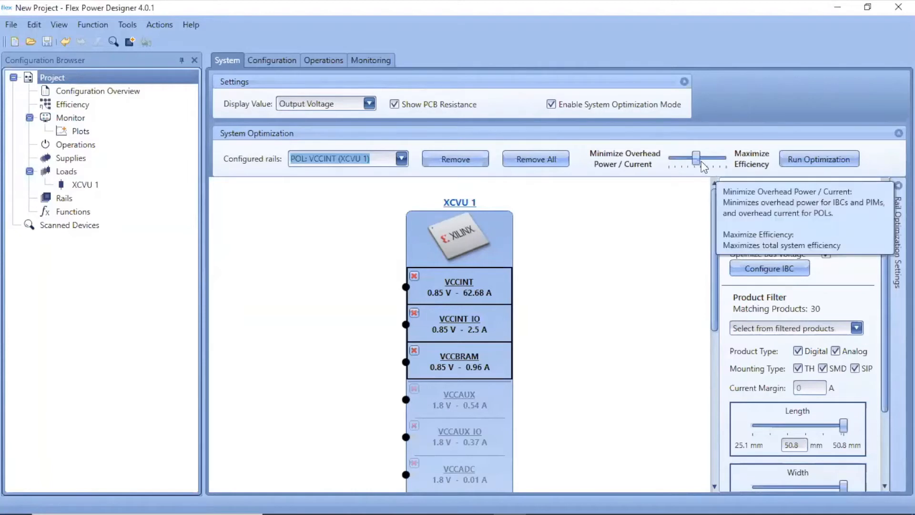
Try both ends of the optimization range and set the priority fully to Maximize Efficiency
drag(696, 158, 717, 159)
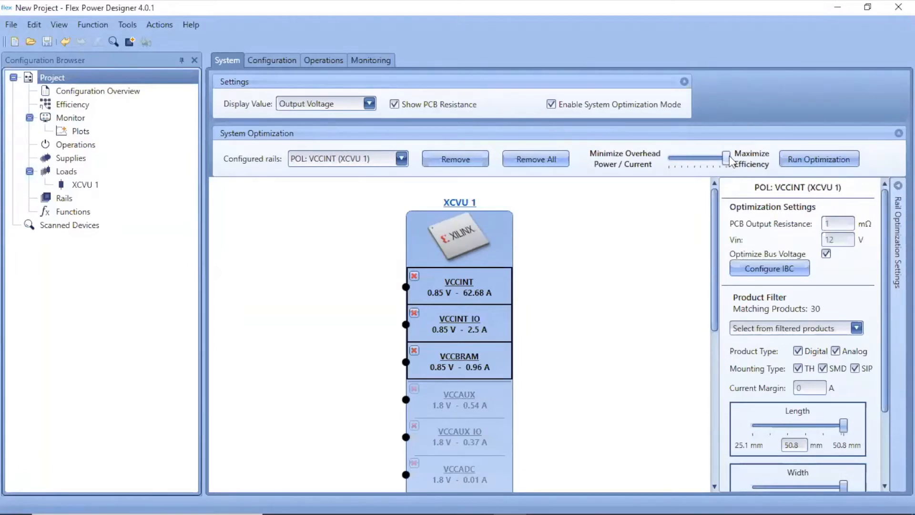
drag(726, 159, 656, 165)
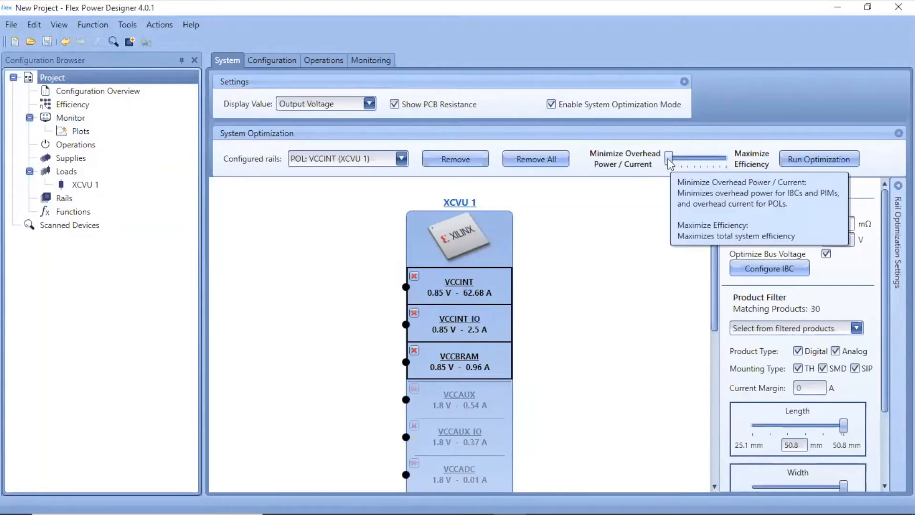
drag(669, 158, 726, 159)
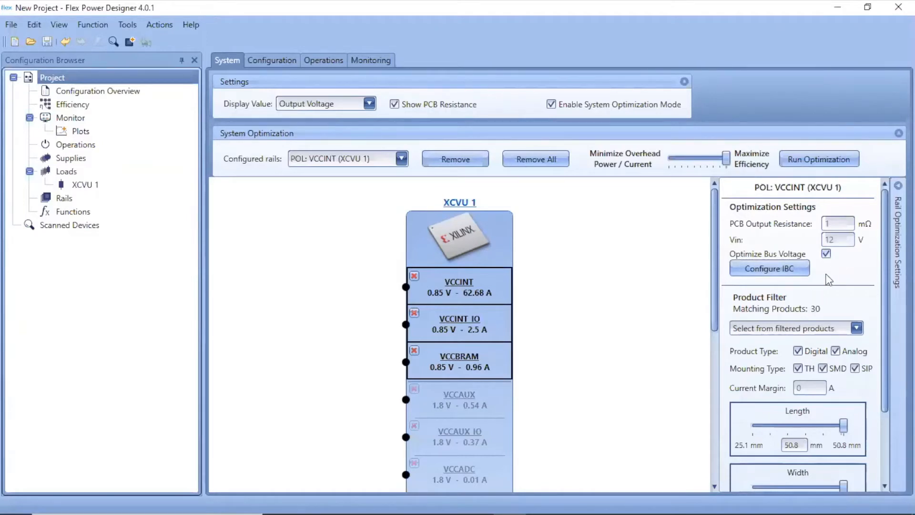
Configure an IBC upstream of the VCCINT rail and a PIM upstream of the IBC
click(785, 270)
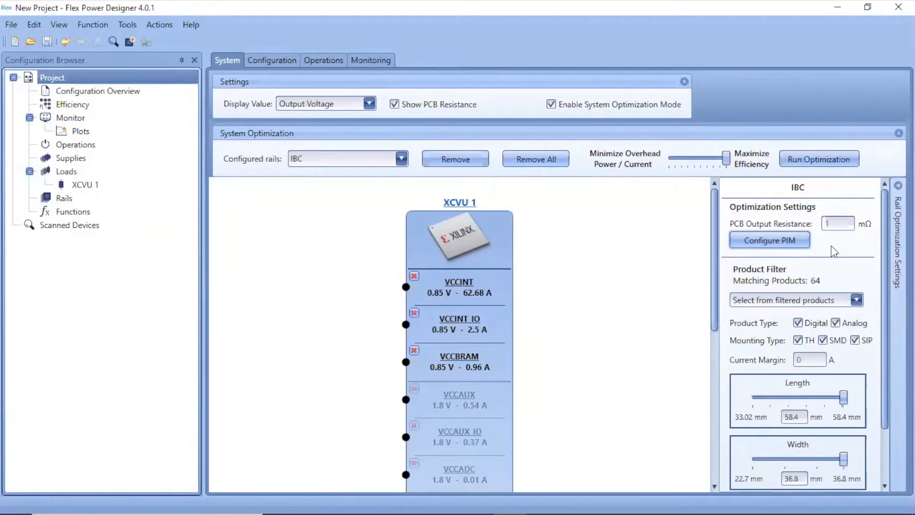
click(779, 244)
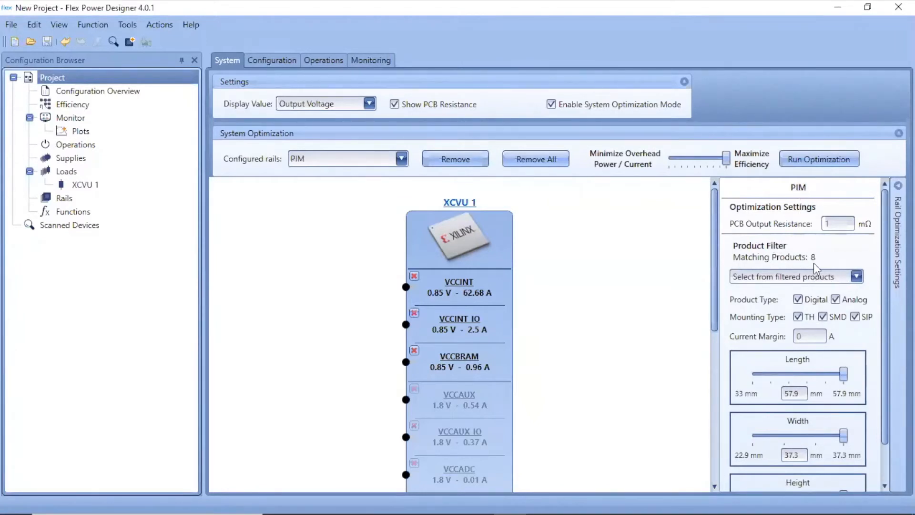
Review the filtered PIM products and the PIM's product type, mounting type, length, width and height filters
click(856, 277)
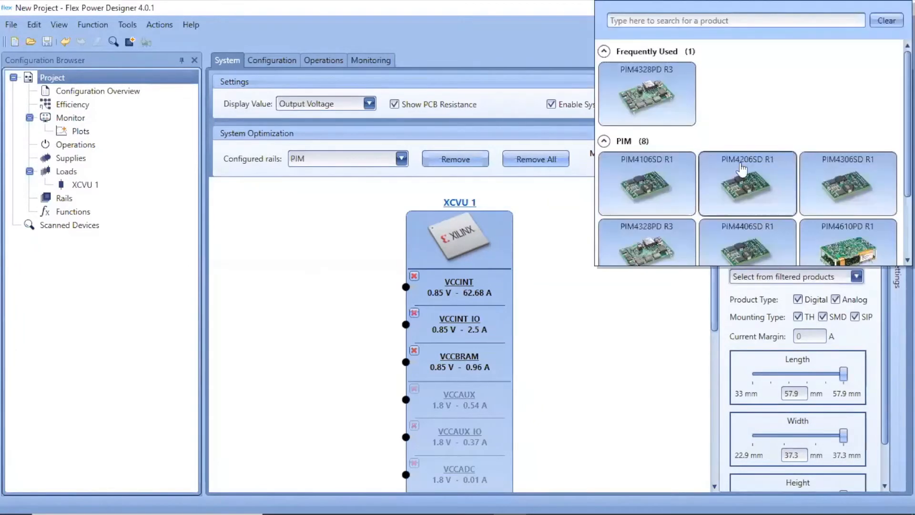
scroll(753, 153, down, 3)
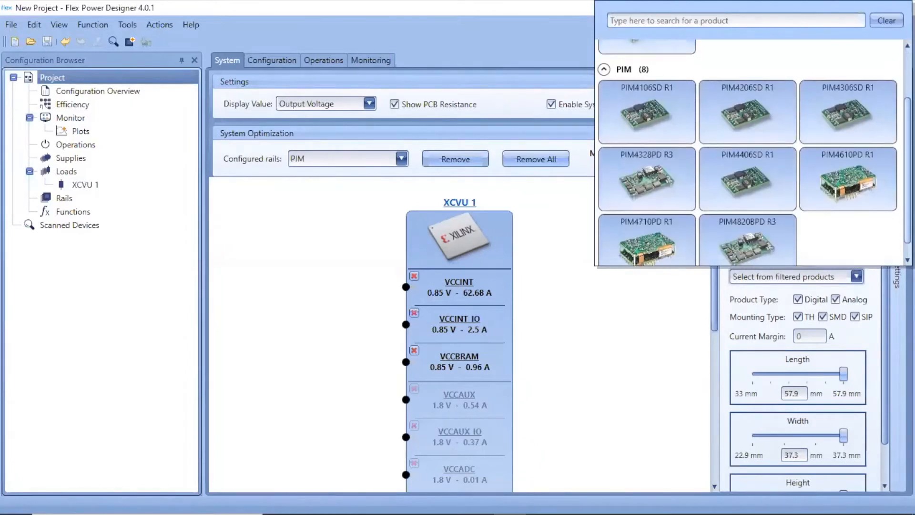
scroll(753, 153, up, 3)
click(414, 294)
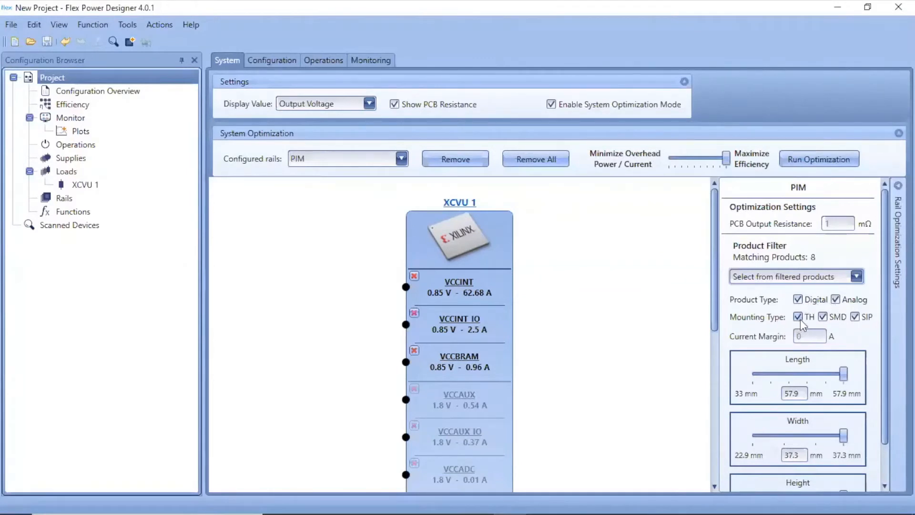
scroll(857, 319, down, 1)
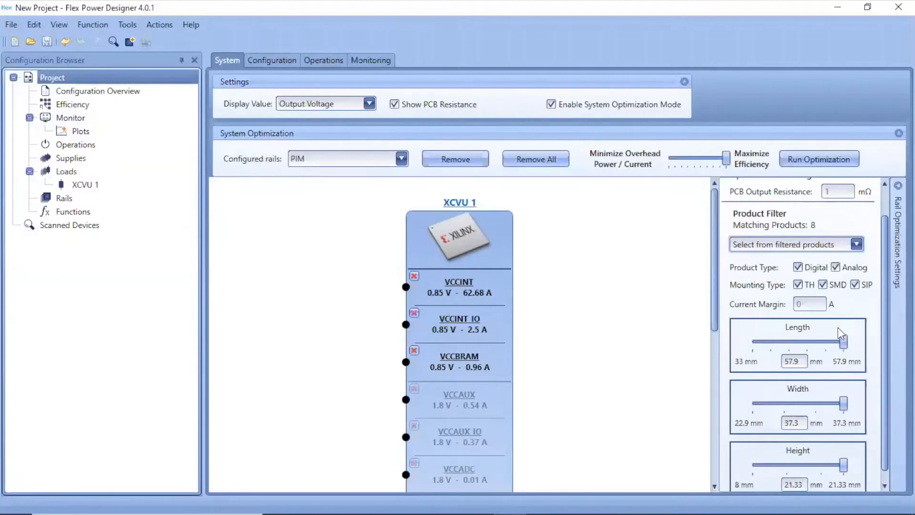
scroll(837, 323, down, 1)
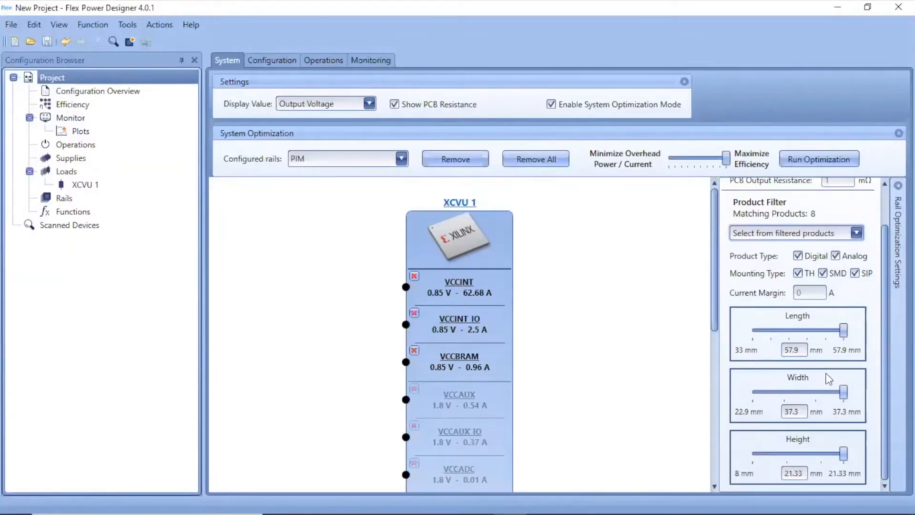
scroll(879, 319, up, 2)
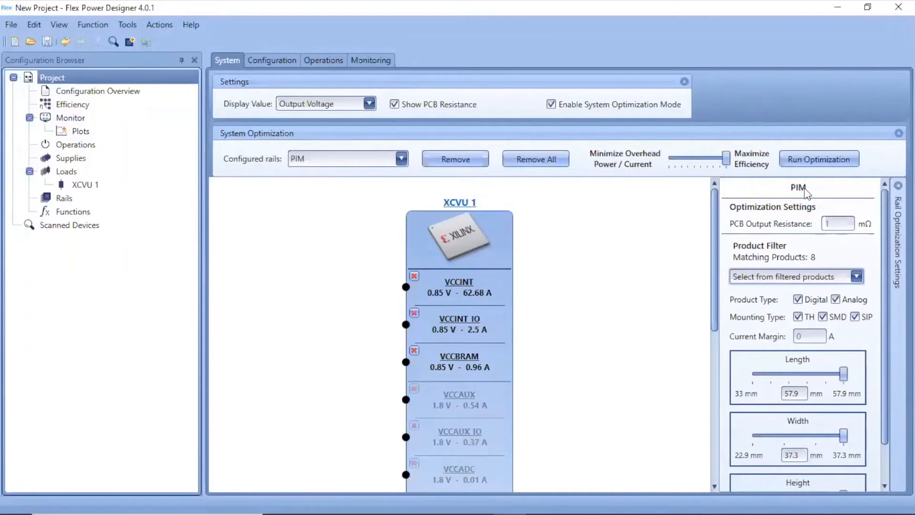
Configure the VCCAUX, VCCO15, VCCO18 and VCC_IO_HBM rail groups of the XCVU 1 load for optimization
scroll(805, 372, down, 2)
scroll(799, 374, up, 2)
scroll(549, 377, down, 2)
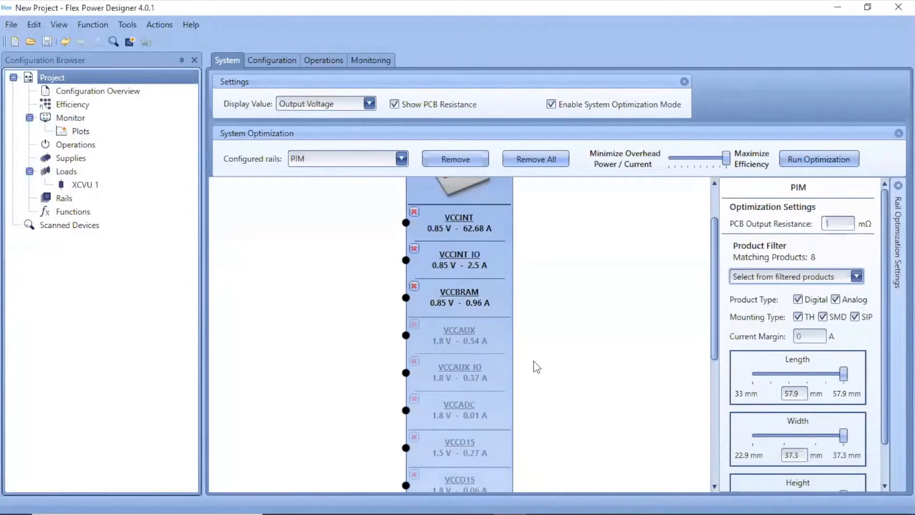
click(460, 333)
scroll(462, 400, down, 2)
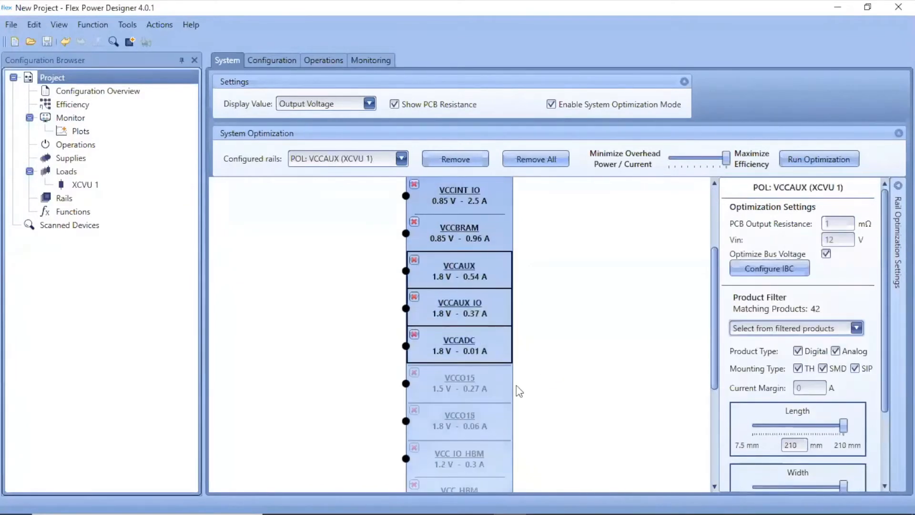
click(471, 385)
click(461, 415)
scroll(552, 418, down, 2)
click(478, 393)
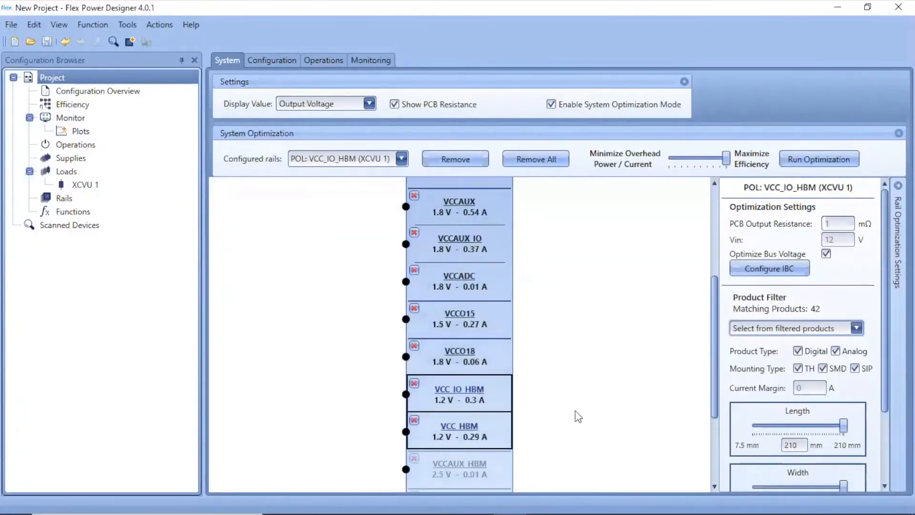
Configure the remaining VCCAUX_HBM, MGTYAVTT, MGTYAVCC and MGTYVCCAUX rails of the XCVU 1 load for optimization
scroll(578, 417, down, 2)
click(479, 412)
click(482, 441)
scroll(553, 427, down, 2)
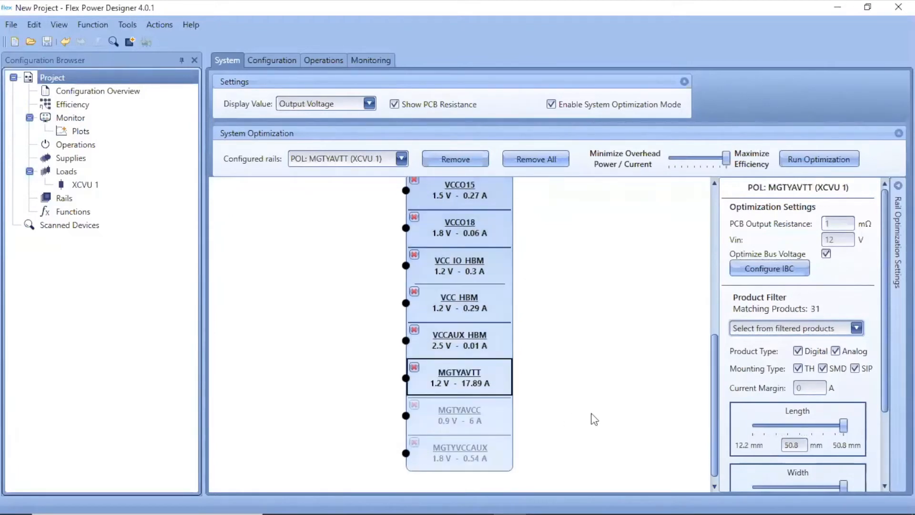
click(488, 413)
click(485, 441)
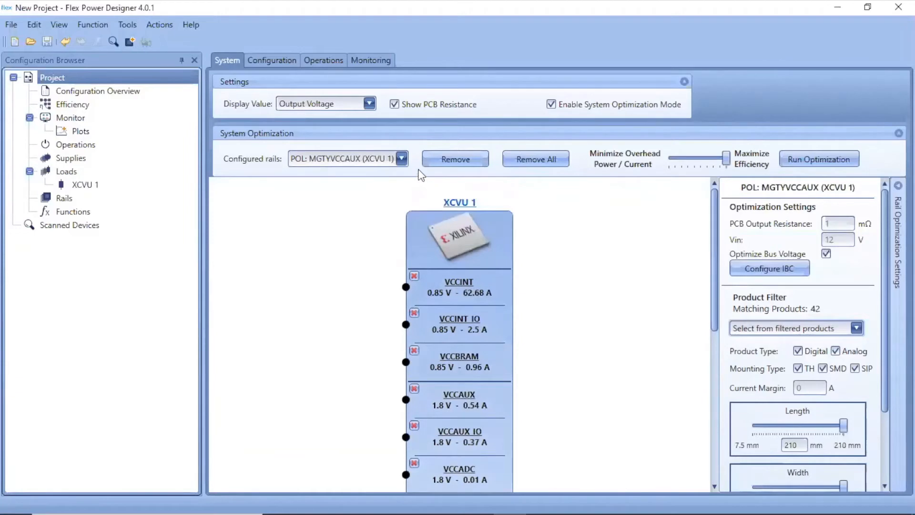
Check the list of configured rails and run the system optimization with the priority at Maximize Efficiency
click(402, 159)
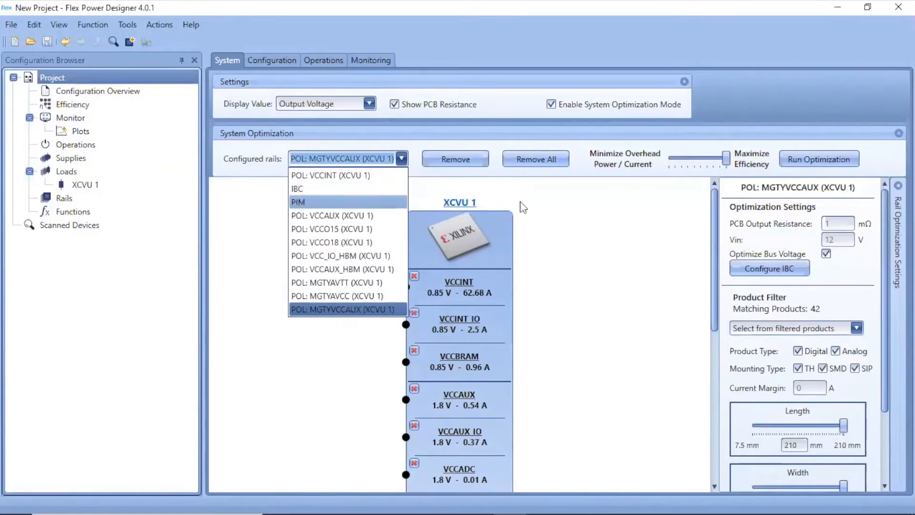
click(608, 215)
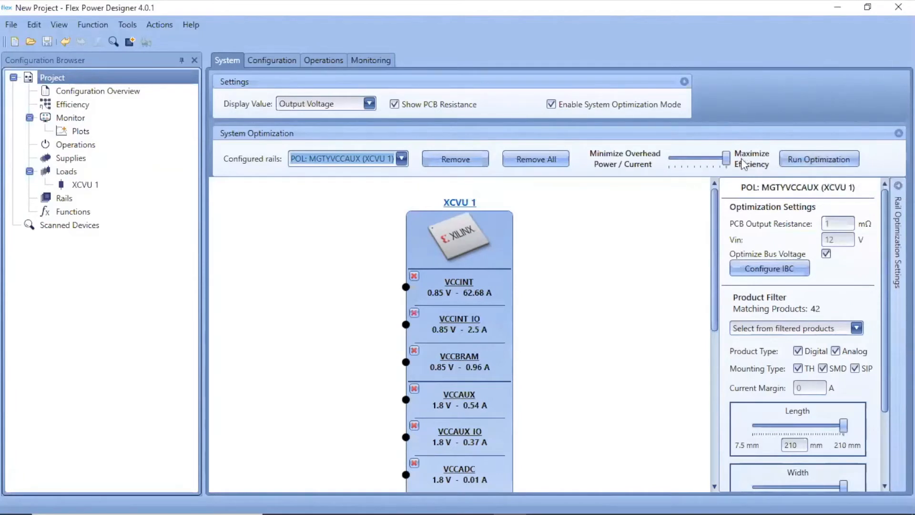
click(811, 159)
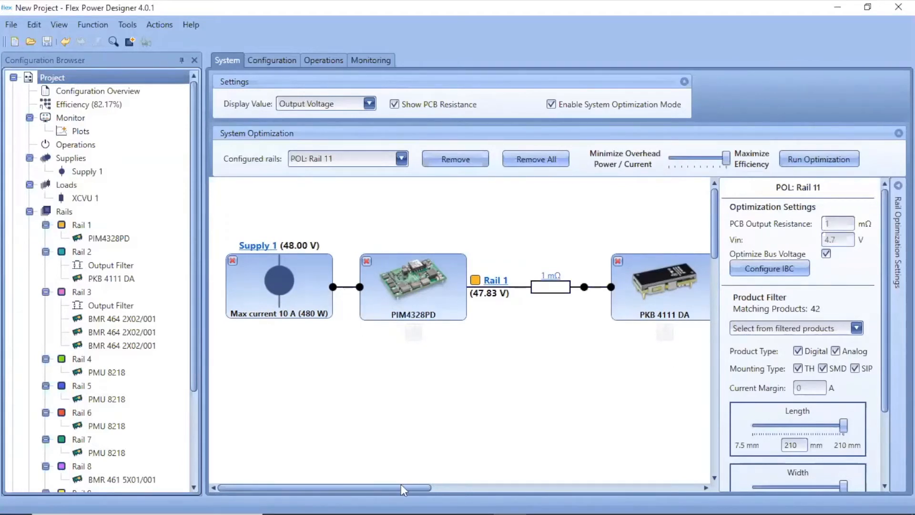
Examine the optimized power system from the intermediate bus converter through the paralleled POL regulators, and its overall efficiency
drag(400, 487, 618, 494)
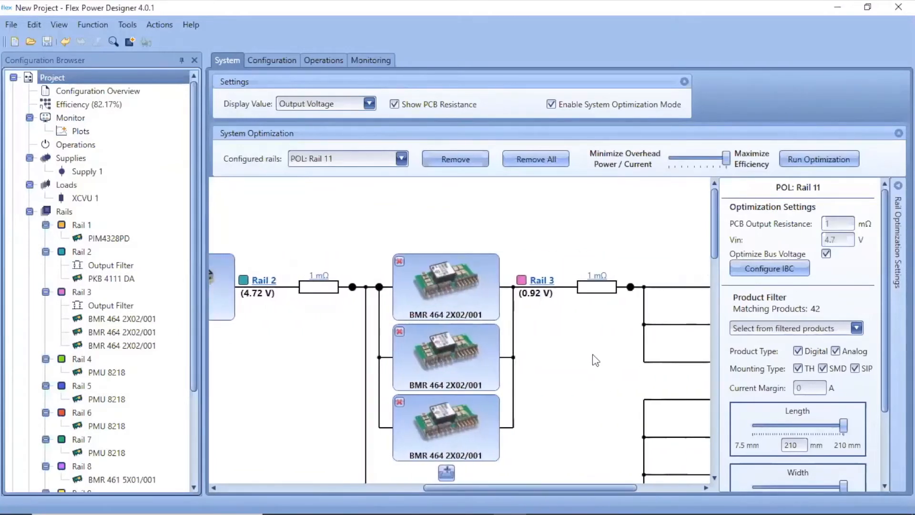
scroll(577, 379, down, 10)
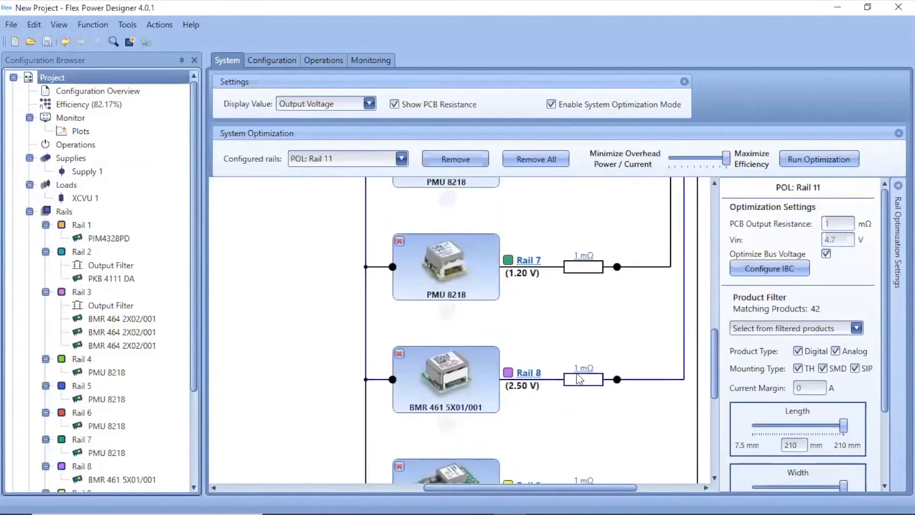
scroll(580, 379, up, 10)
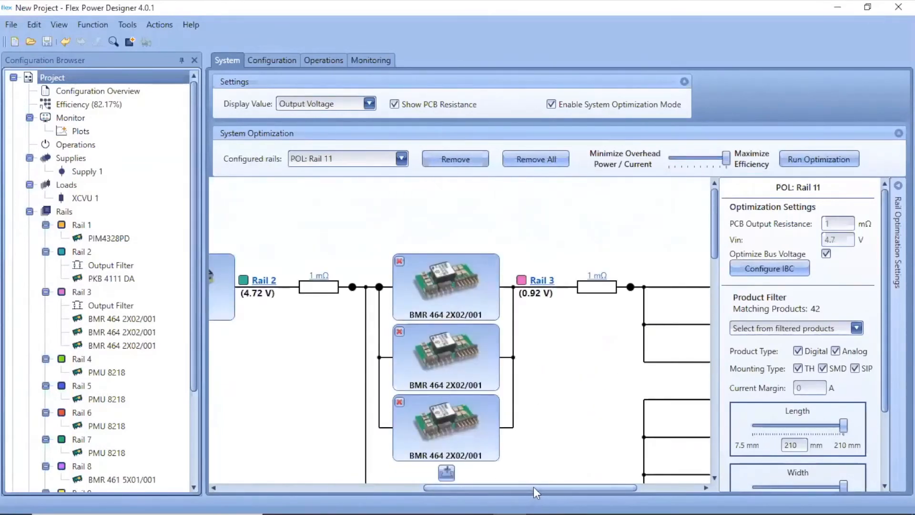
mouse_move(533, 488)
mouse_down()
mouse_move(558, 490)
mouse_move(537, 491)
mouse_up()
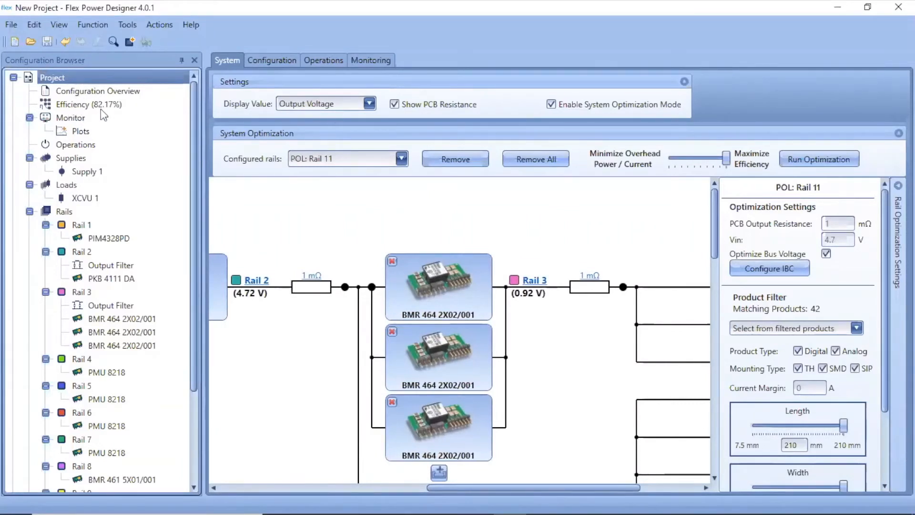
drag(534, 490, 437, 488)
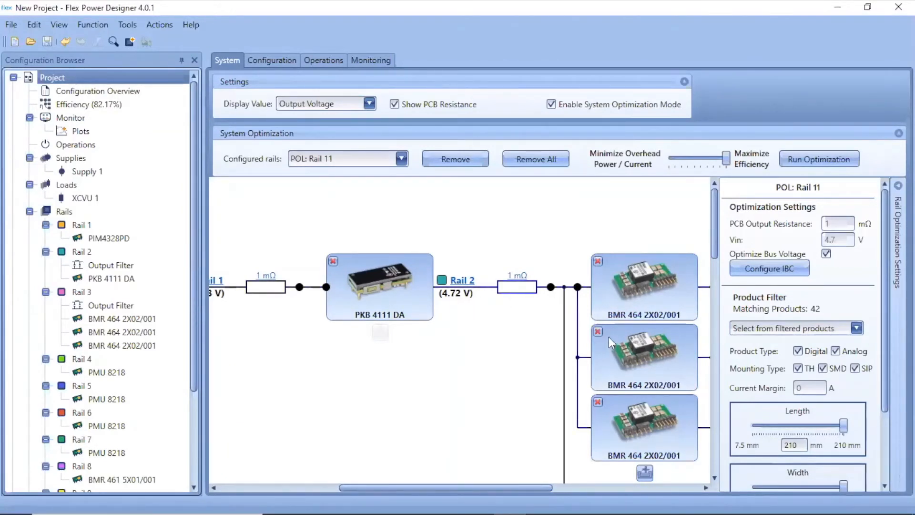
drag(541, 488, 580, 488)
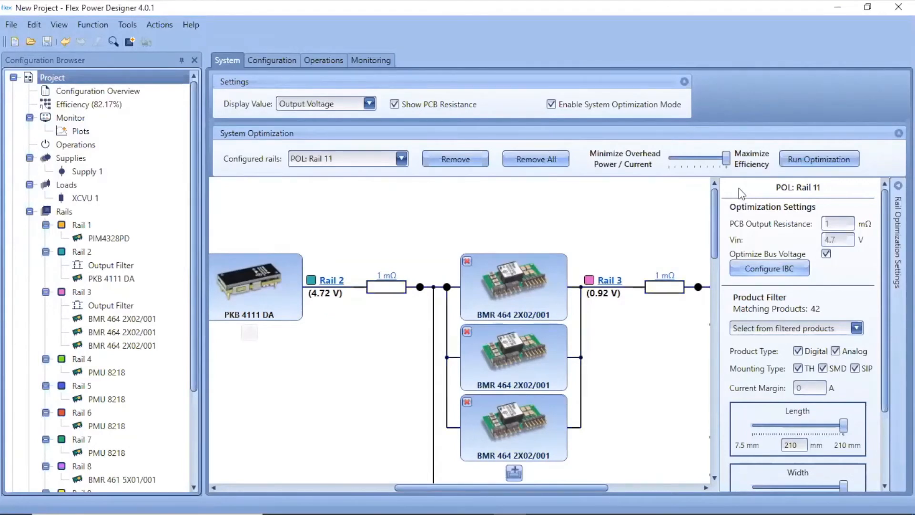
Set the optimization priority fully to Minimize Overhead Power / Current, rerun the optimization and inspect the selected converters
drag(689, 163, 669, 164)
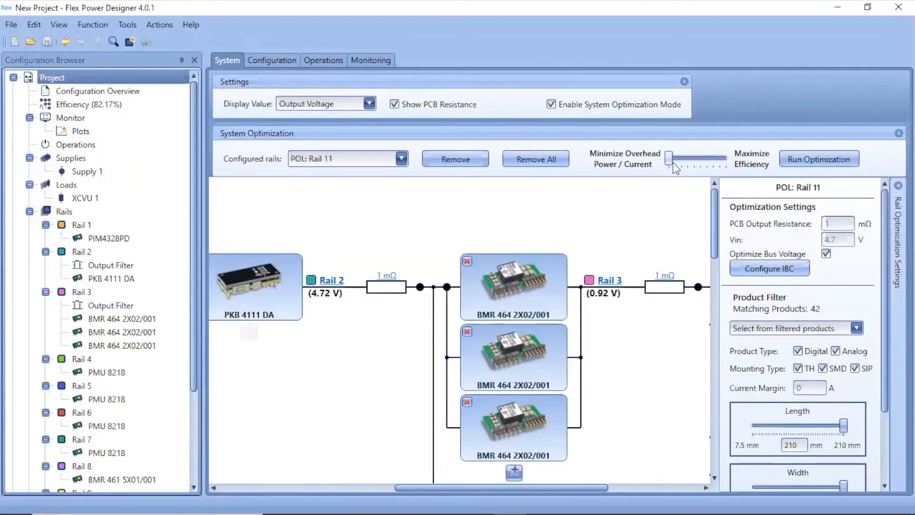
click(802, 157)
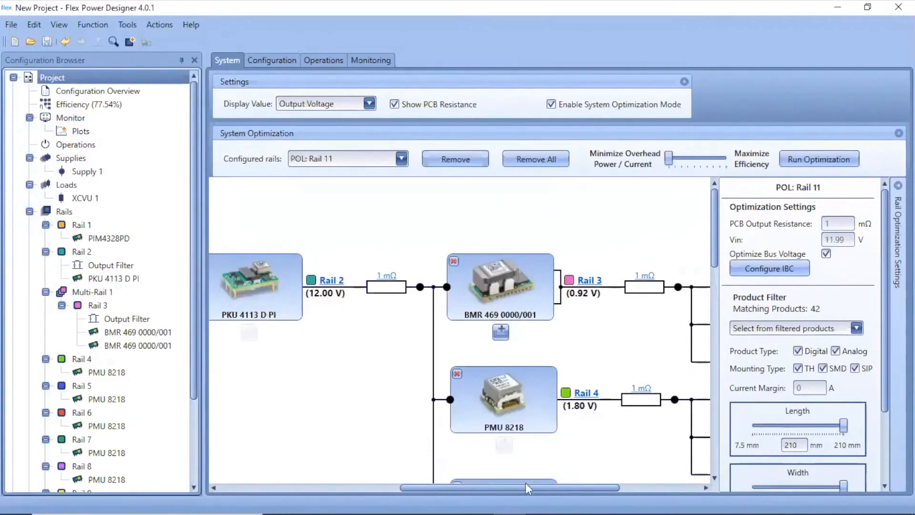
drag(526, 487, 402, 490)
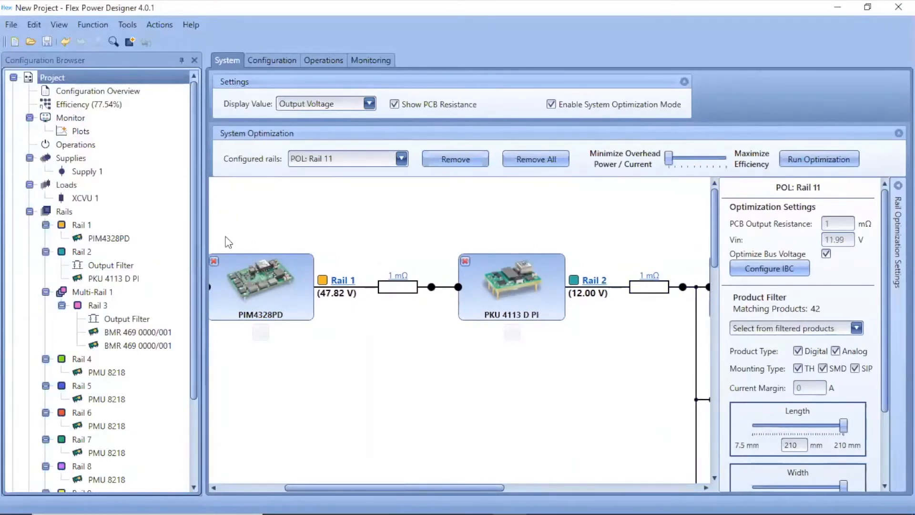
drag(470, 487, 525, 485)
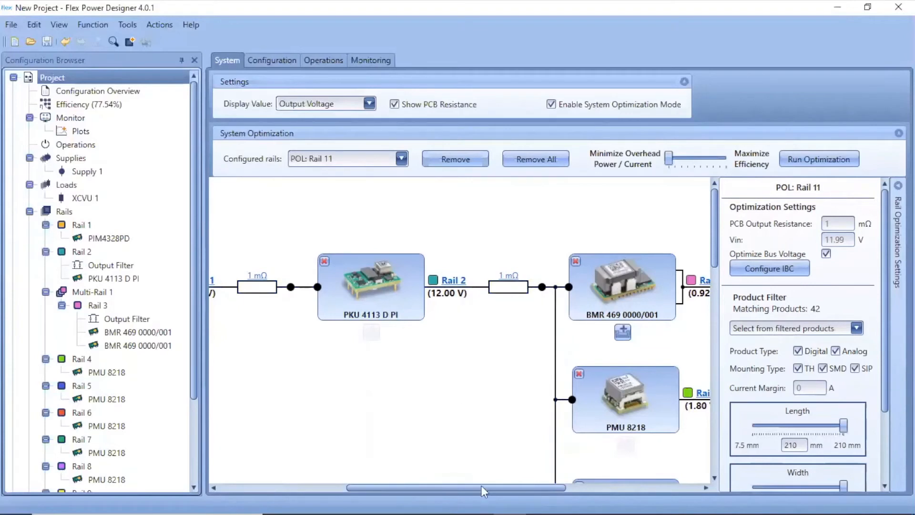
drag(481, 485, 553, 486)
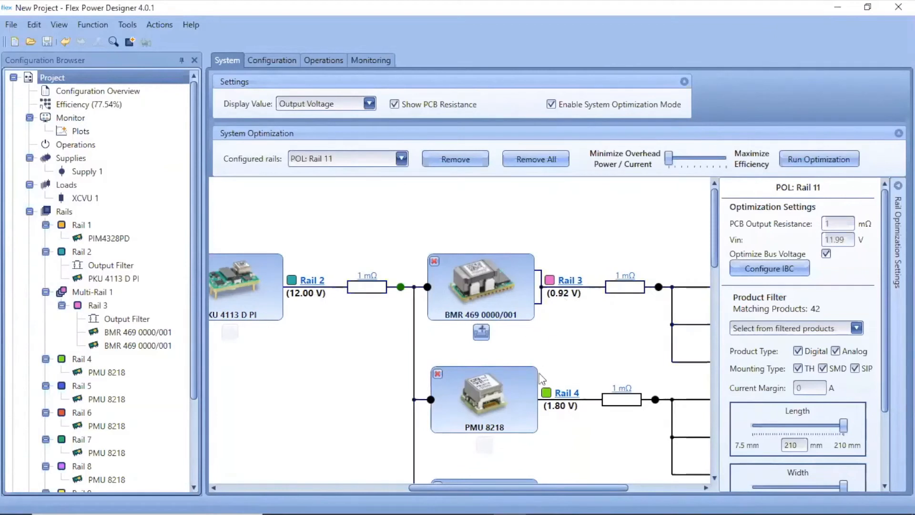
View the Efficiency values of the rails in the system diagram, and restore Output Voltage as the display value
click(370, 105)
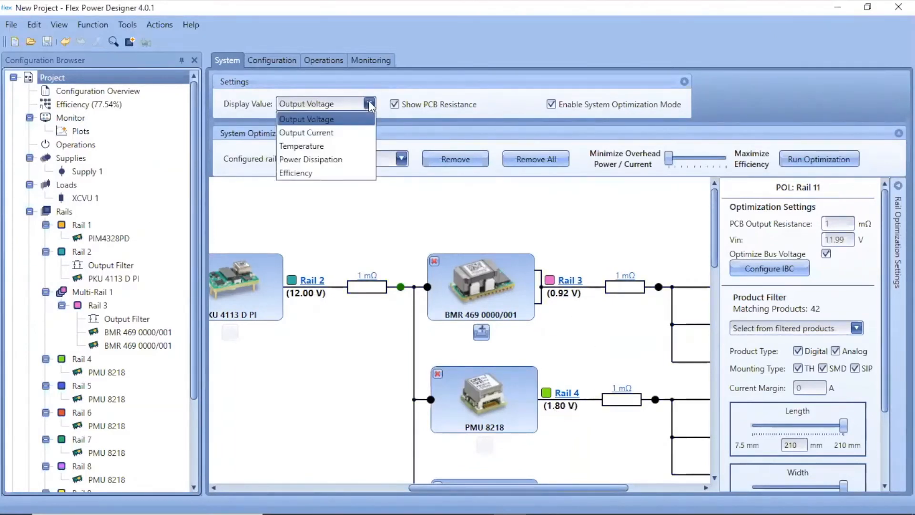
click(314, 173)
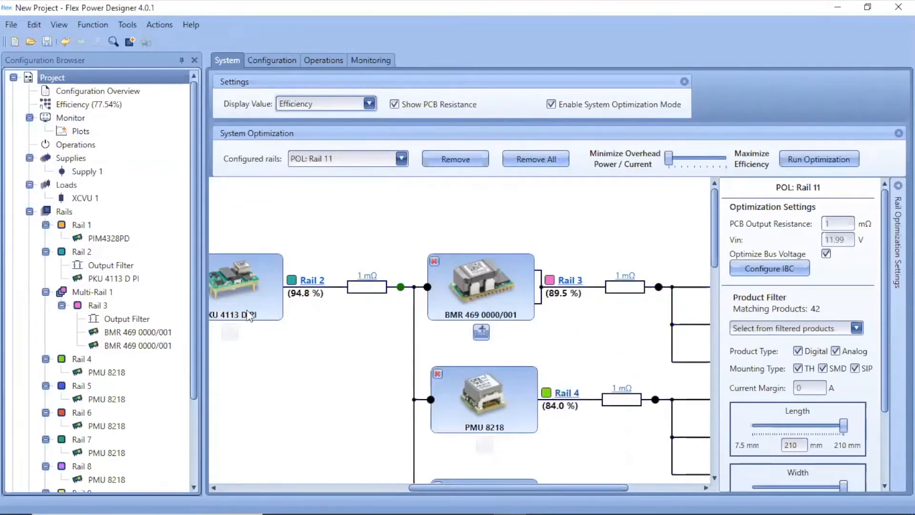
click(369, 105)
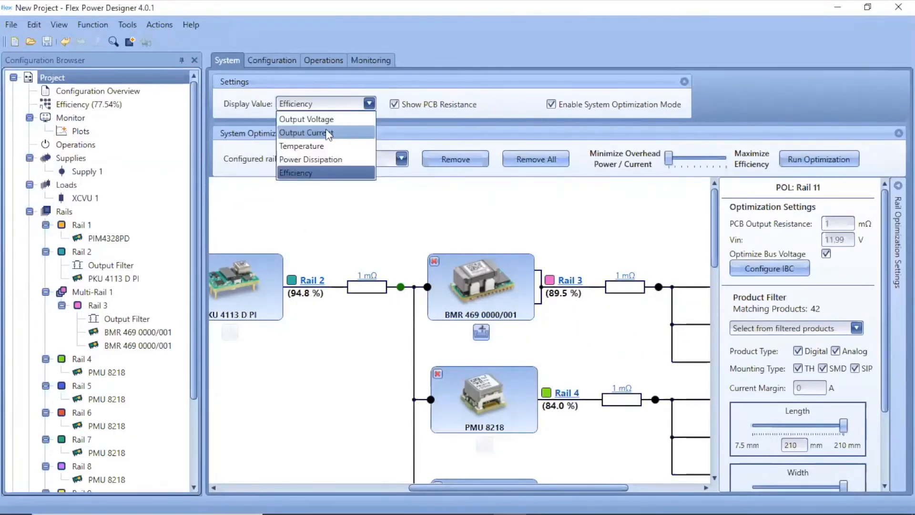
click(320, 120)
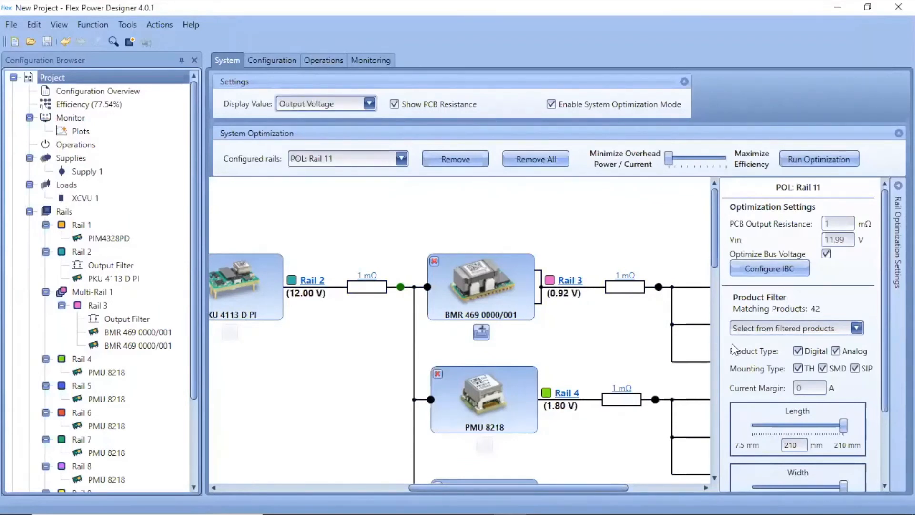
Set the PCB output resistance of Rail 3 to 2 mΩ and rerun the optimization
click(840, 224)
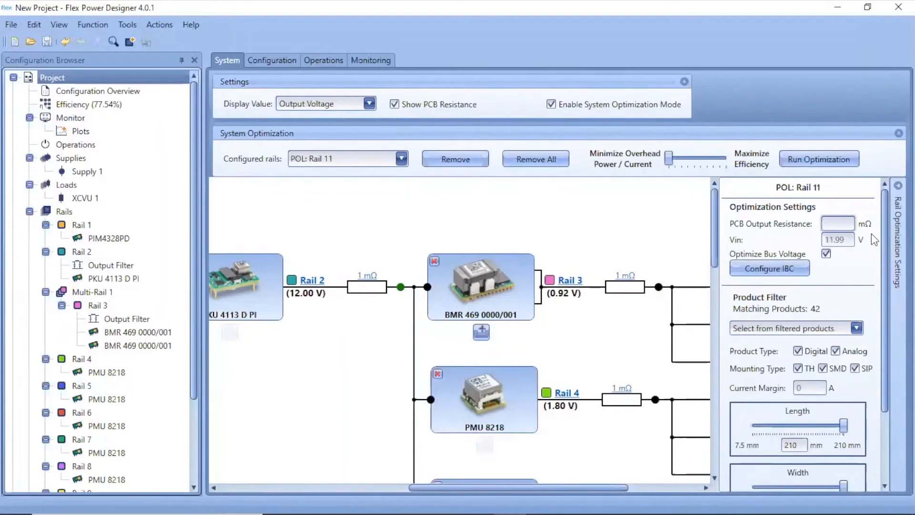
text(2)
key(Return)
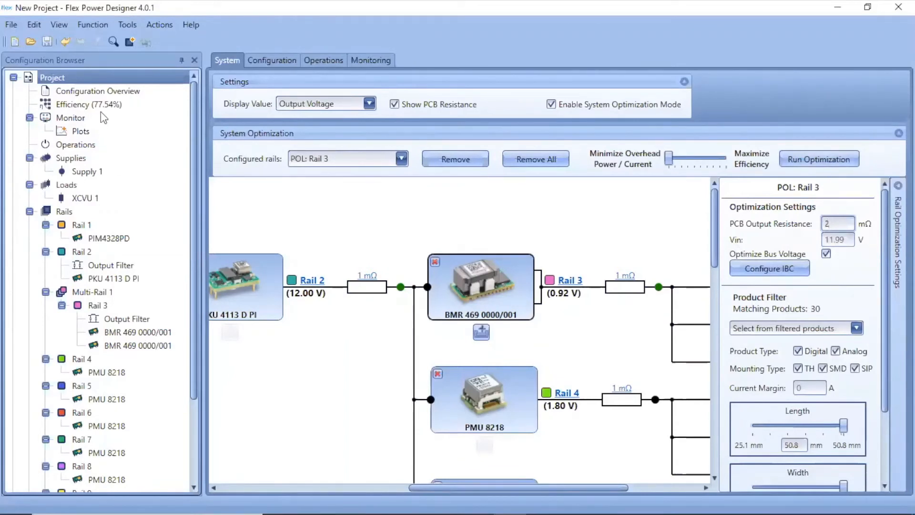
click(828, 161)
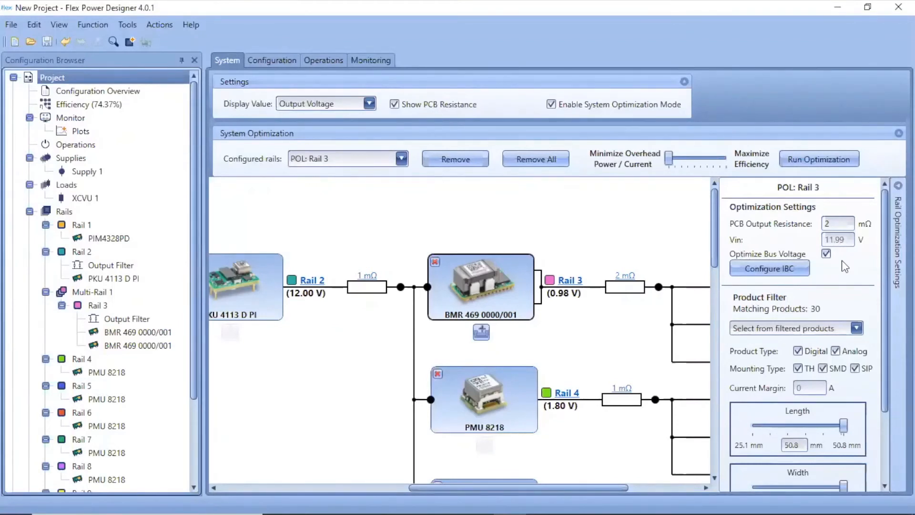
Return the PCB output resistance of Rail 3 to 1 mΩ and run the optimization again
double_click(836, 227)
text(1)
click(839, 160)
Examine the connections from the POL rails to the XCVU 1 load's inputs in the system diagram
drag(574, 491, 668, 490)
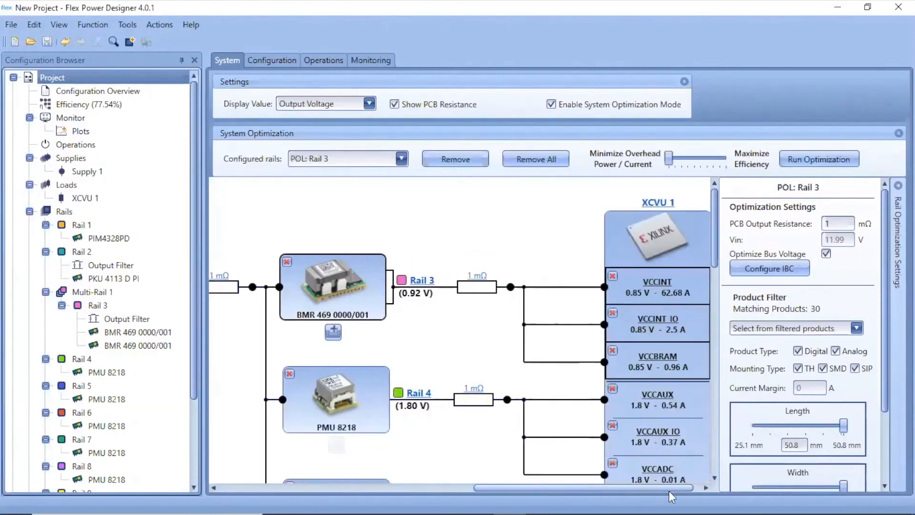
scroll(656, 344, down, 1)
scroll(656, 339, down, 10)
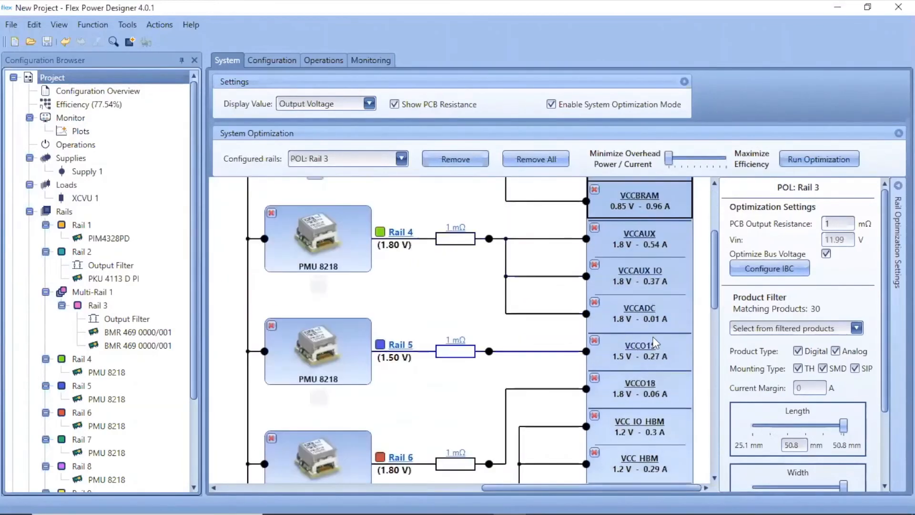
scroll(654, 341, down, 3)
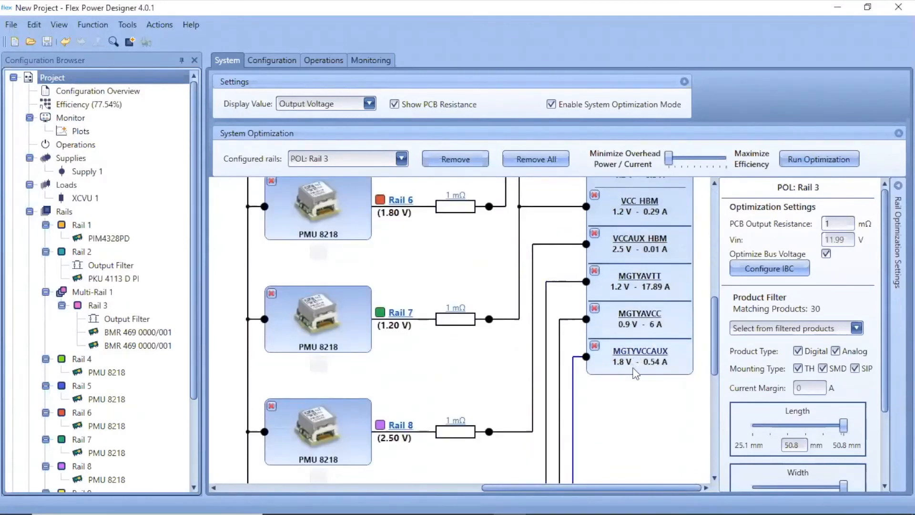
Create and connect a new PoL for the XCVU 1 load's MGTYVCCAUX input, searching for "ge" and choosing the Generic PoL product
right_click(587, 357)
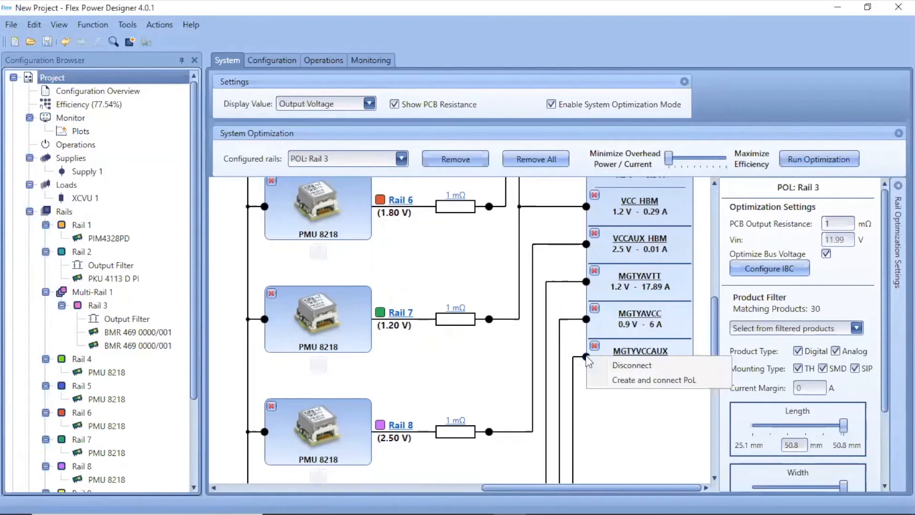
click(627, 383)
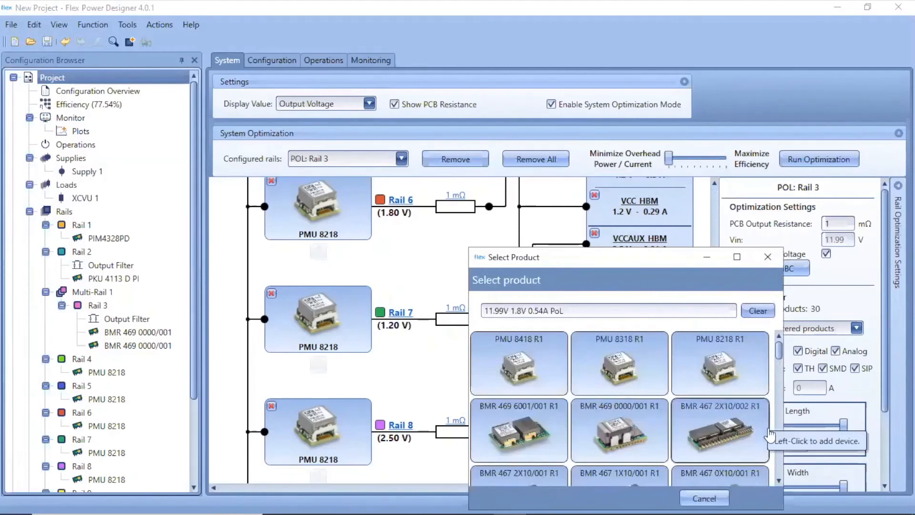
drag(564, 310, 485, 306)
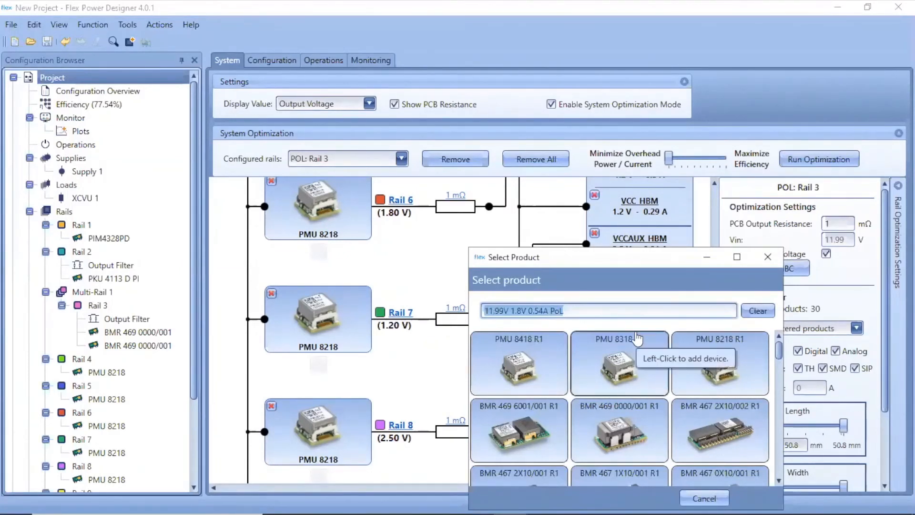
text(ge)
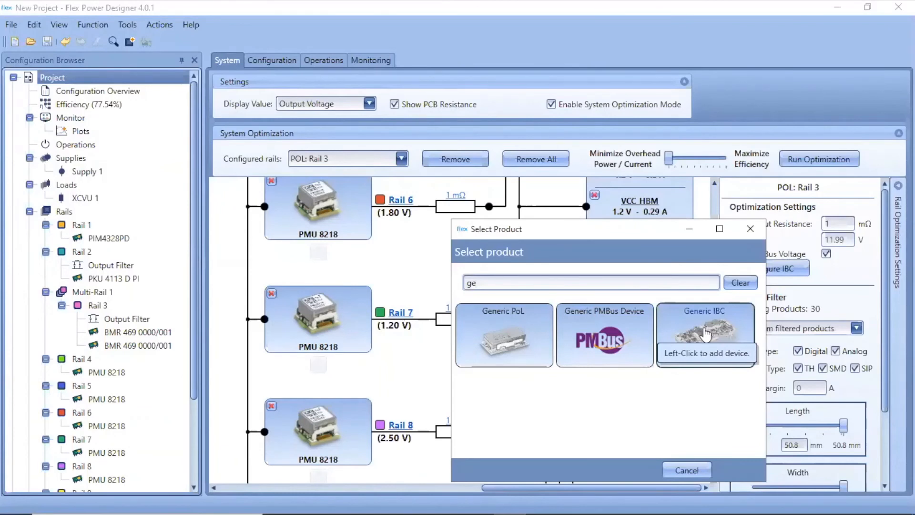
click(522, 345)
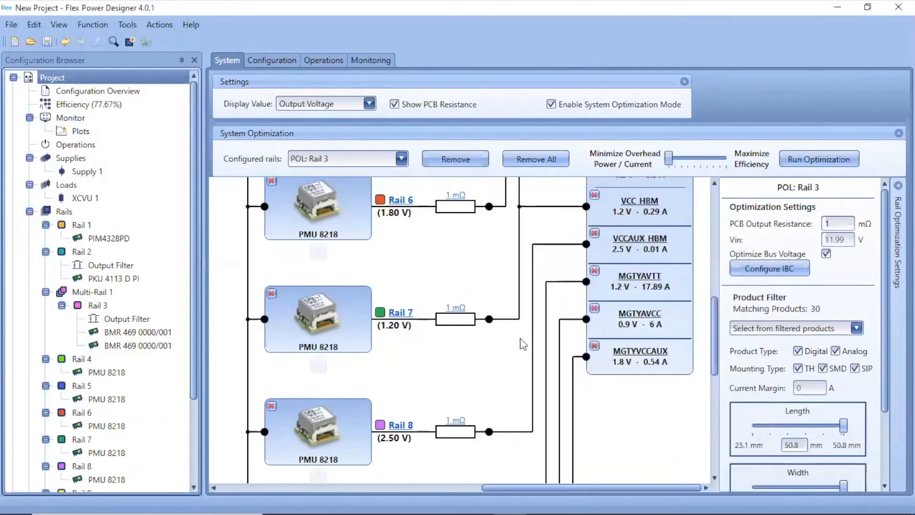
scroll(606, 413, down, 7)
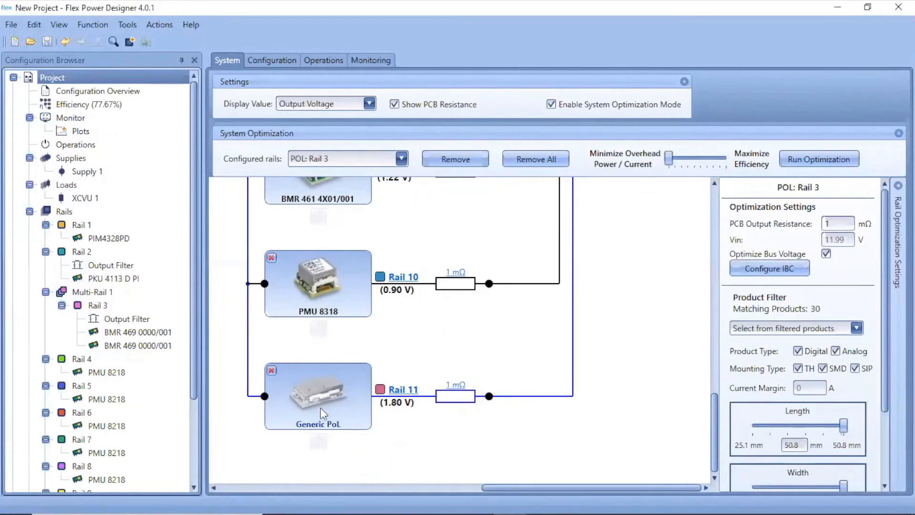
Set the module efficiency of Rail 11's Generic PoL to 80 % in the rail's configuration
drag(192, 347, 186, 427)
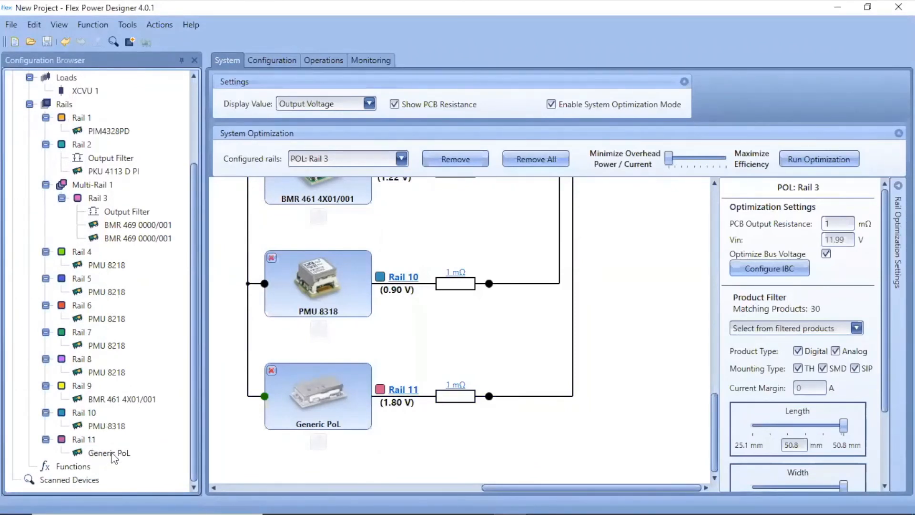
click(89, 440)
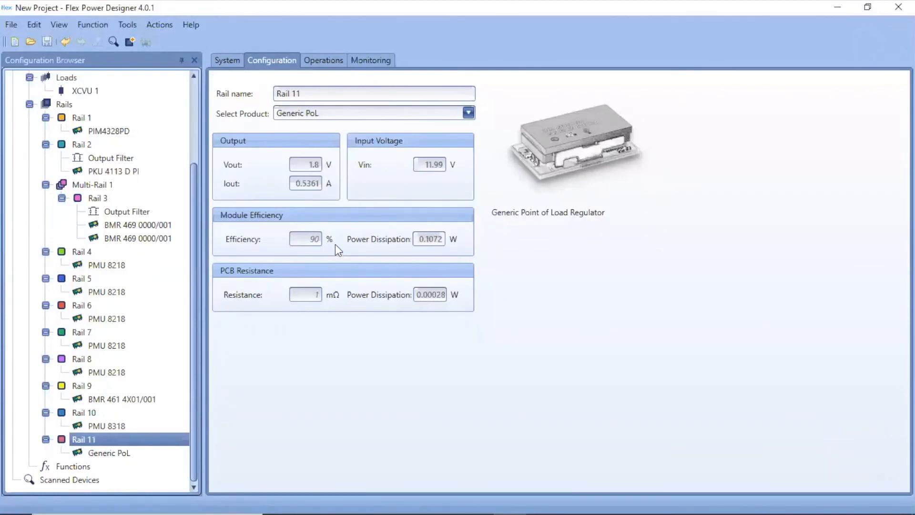
double_click(316, 240)
key(BackSpace)
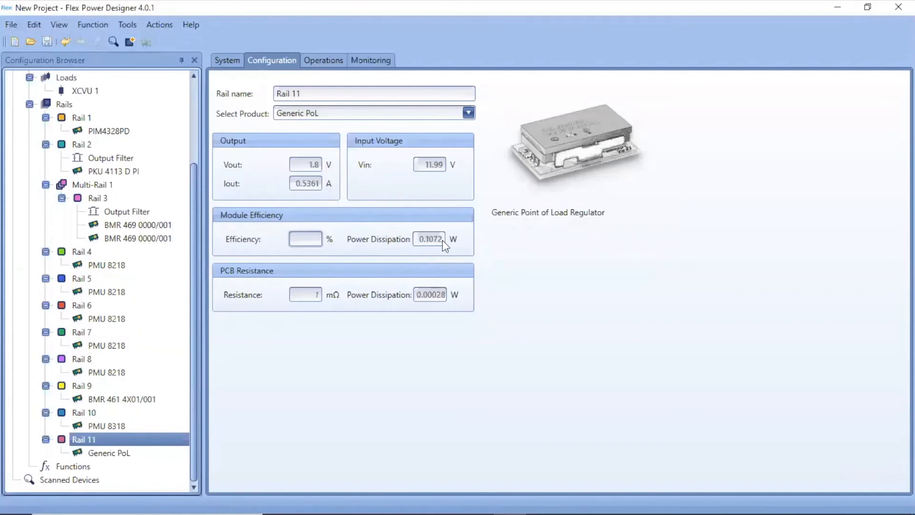
text(80)
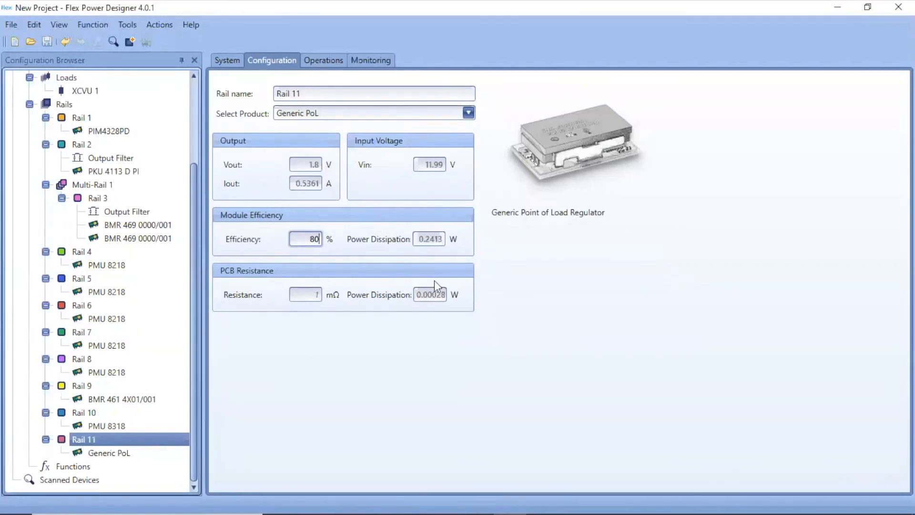